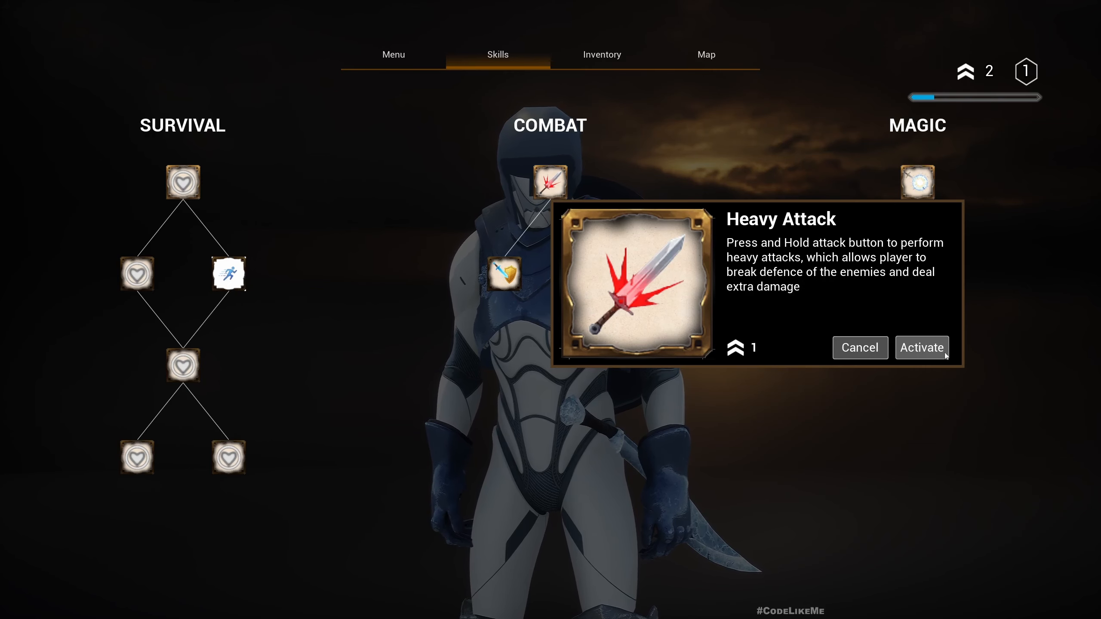
Activate the Heavy Attack and Parry skills in the Combat skill tree.
{"action": "left_click", "coordinate": [919, 350]}
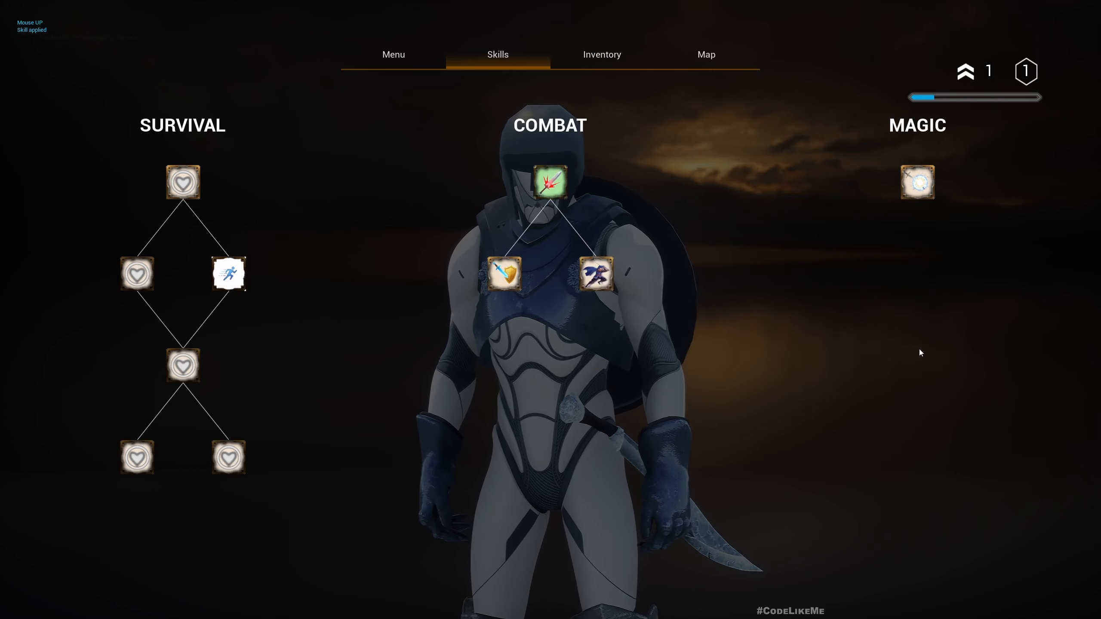
{"action": "left_click", "coordinate": [505, 271]}
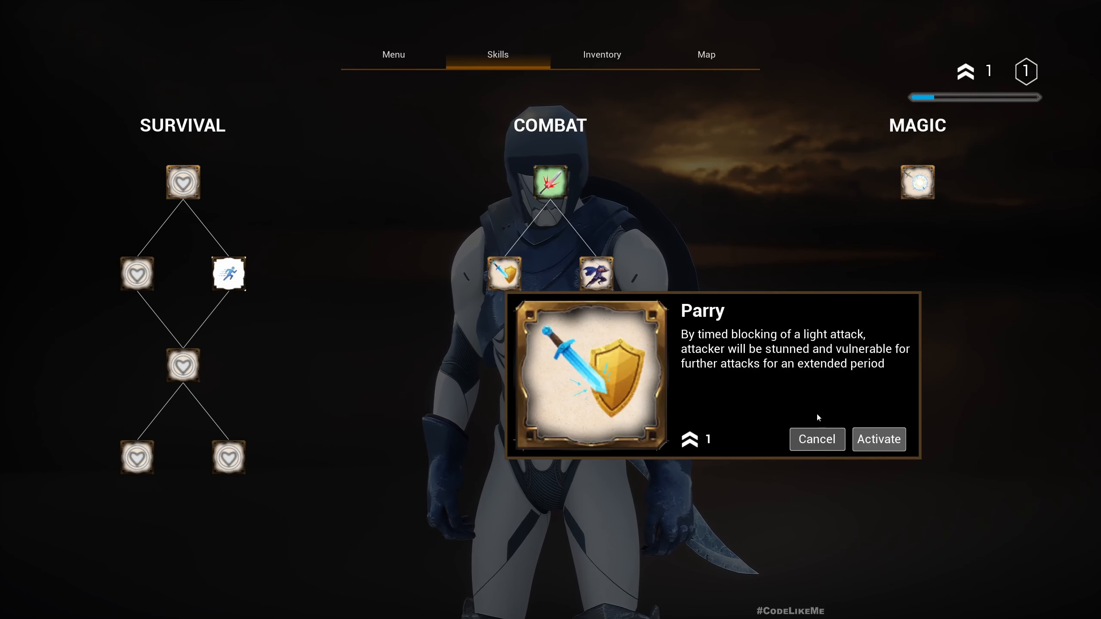
{"action": "left_click", "coordinate": [880, 440]}
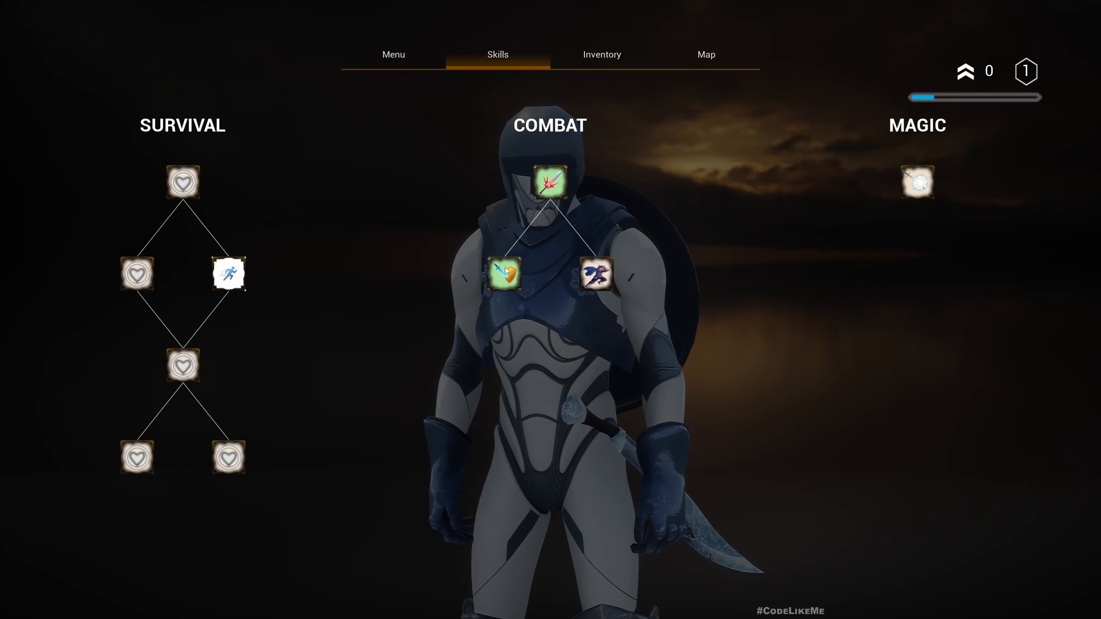
Try to activate the Evade skill in the Combat skill tree.
{"action": "left_click", "coordinate": [597, 273]}
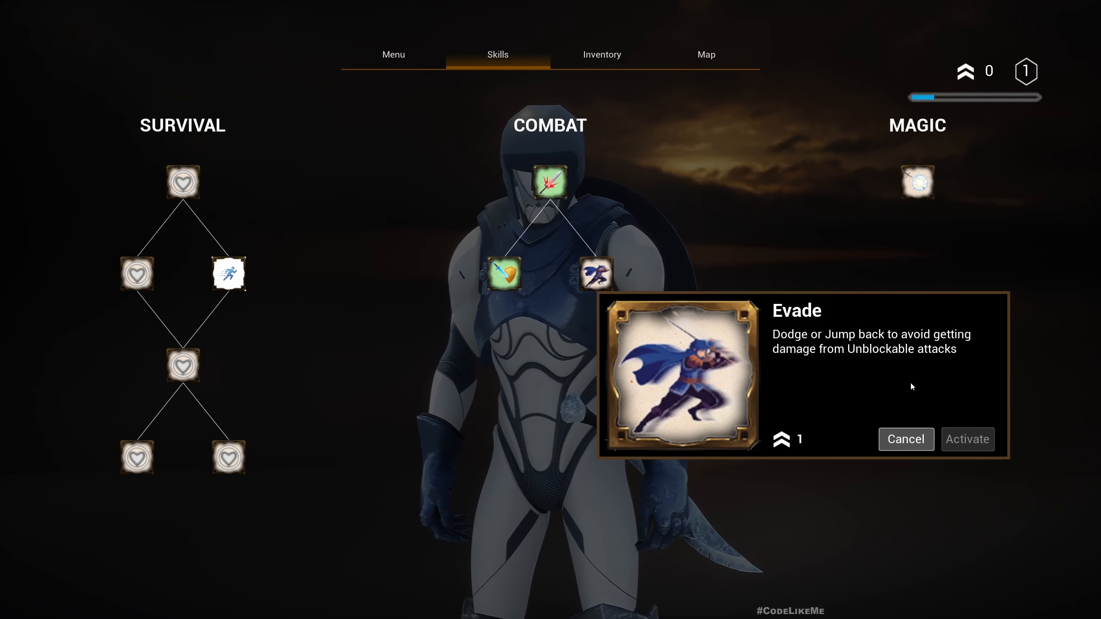
{"action": "left_click", "coordinate": [953, 444]}
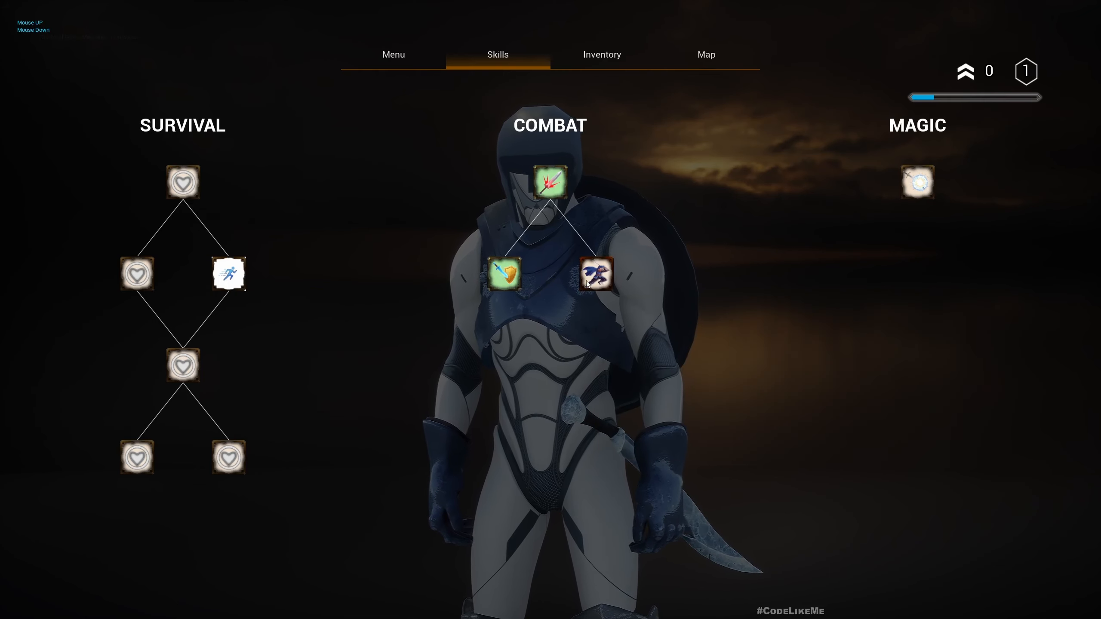
{"action": "left_click", "coordinate": [610, 284]}
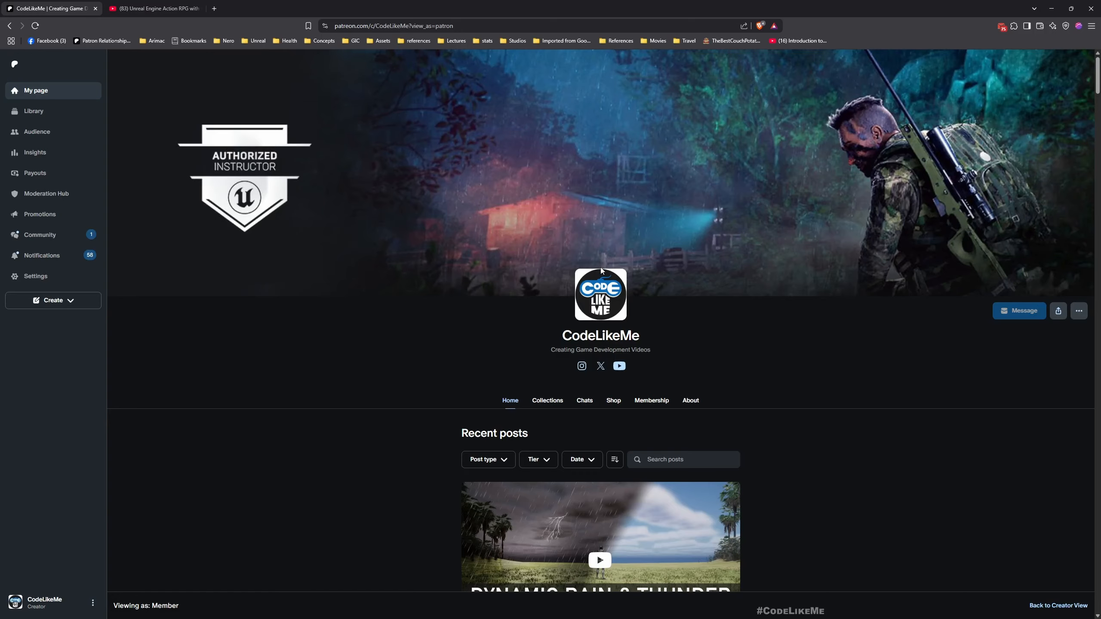
Look through the recent posts on the CodeLikeMe Patreon page for the tutorial episodes and their project files.
{"action": "scroll", "coordinate": [416, 216], "scroll_direction": "down", "scroll_amount": 8}
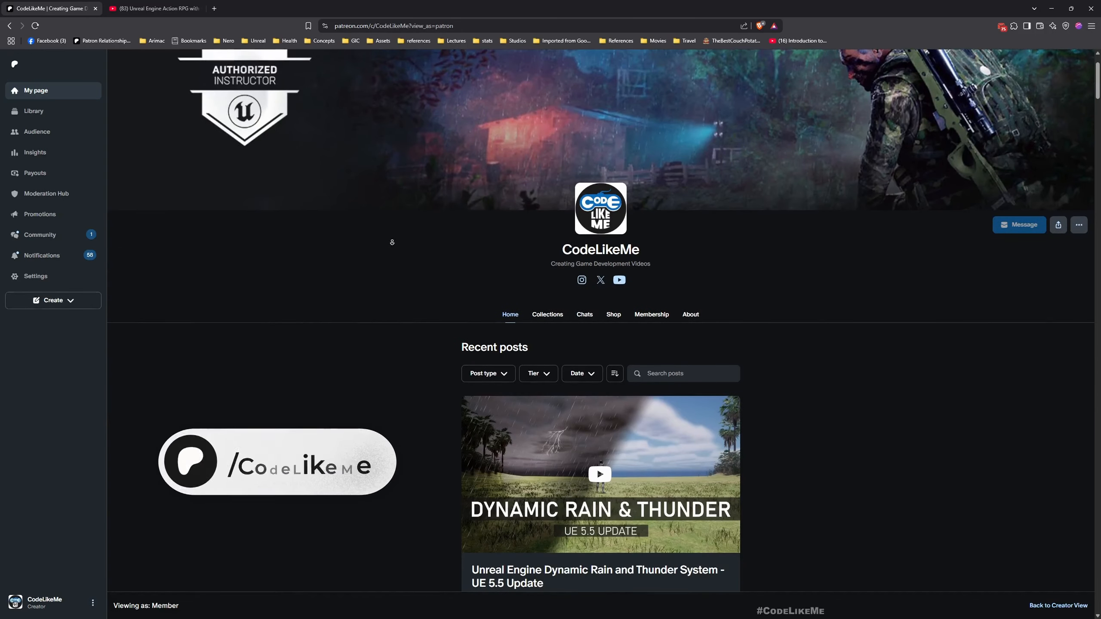
{"action": "scroll", "coordinate": [393, 263], "scroll_direction": "down", "scroll_amount": 12}
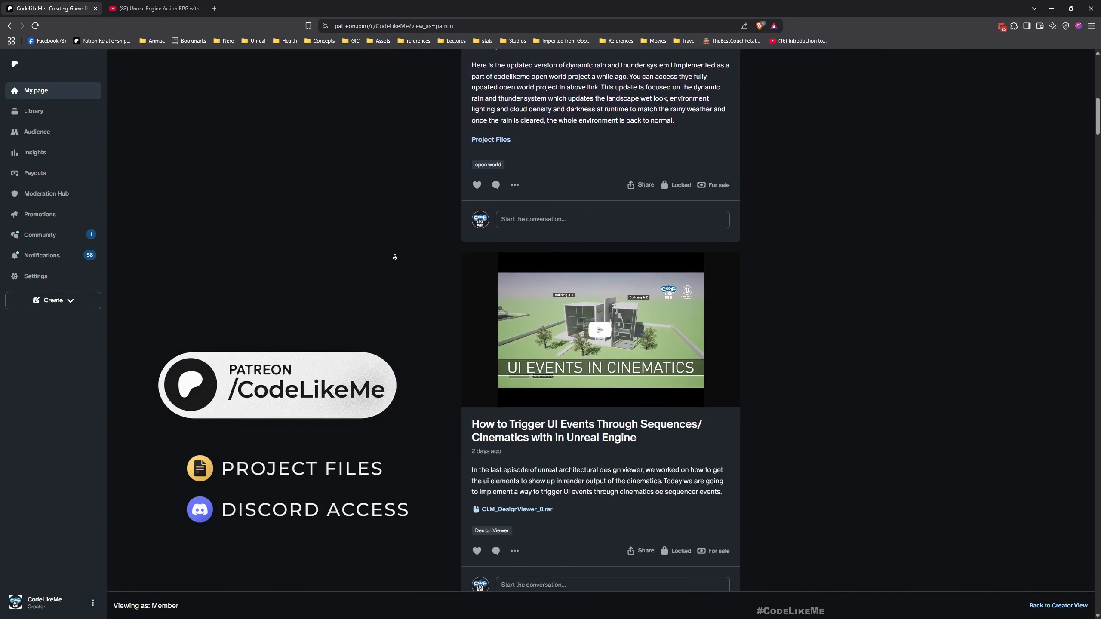
{"action": "scroll", "coordinate": [394, 260], "scroll_direction": "down", "scroll_amount": 15}
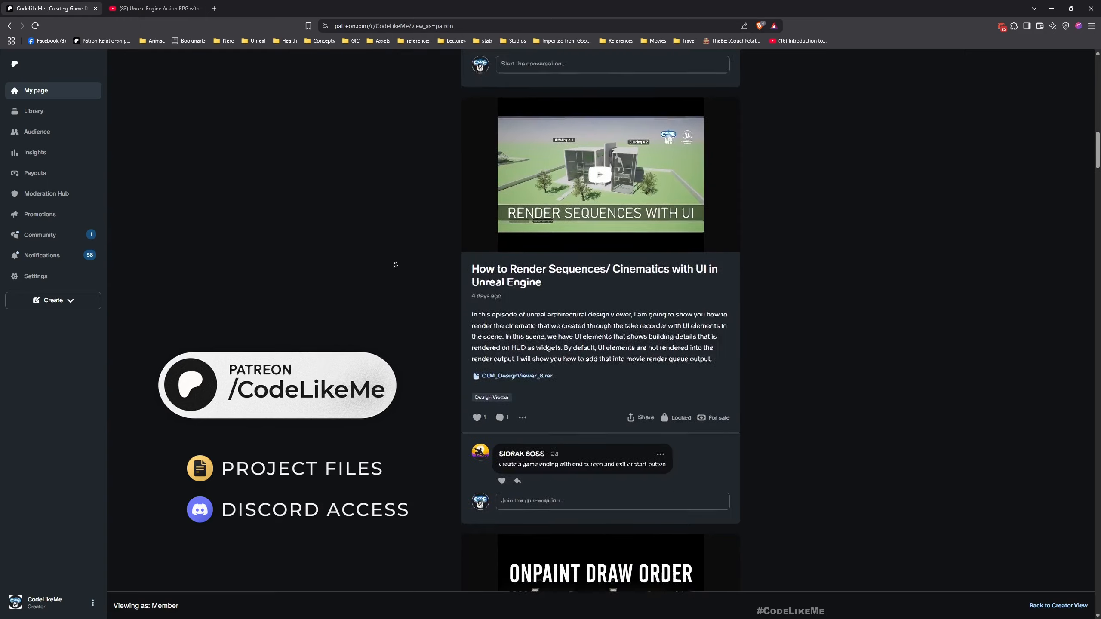
{"action": "scroll", "coordinate": [394, 265], "scroll_direction": "down", "scroll_amount": 18}
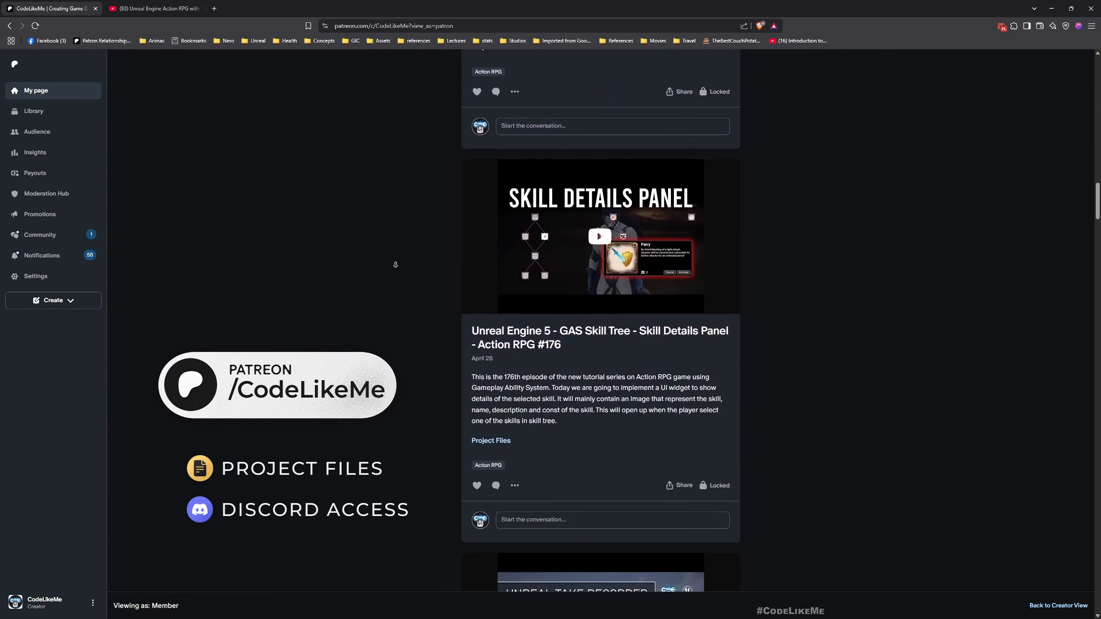
{"action": "scroll", "coordinate": [392, 265], "scroll_direction": "down", "scroll_amount": 19}
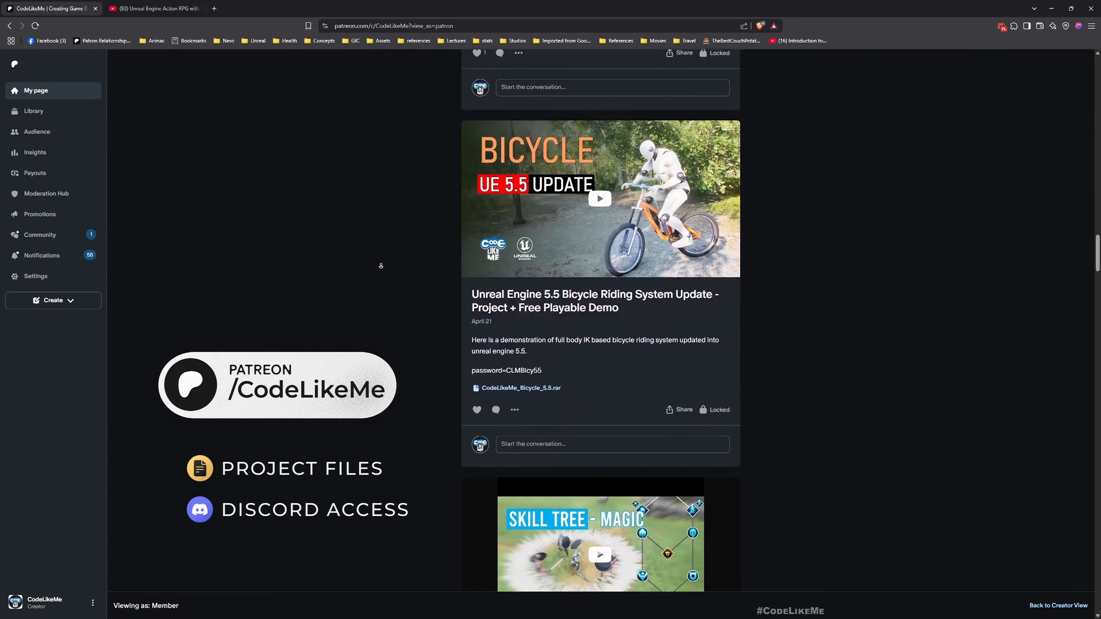
{"action": "scroll", "coordinate": [377, 272], "scroll_direction": "down", "scroll_amount": 20}
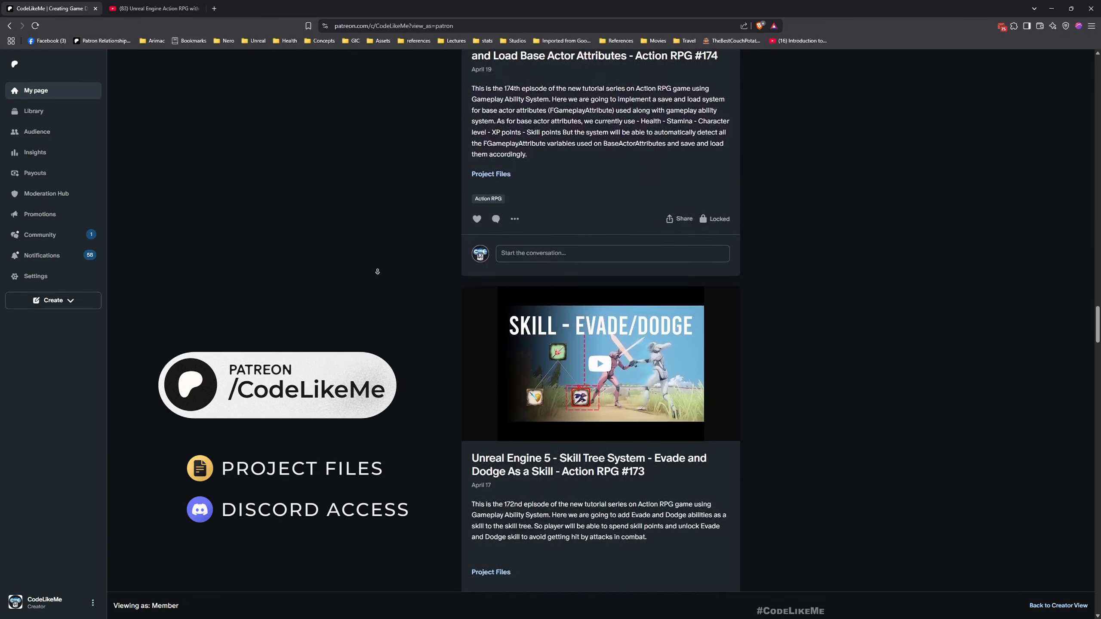
{"action": "scroll", "coordinate": [377, 274], "scroll_direction": "down", "scroll_amount": 19}
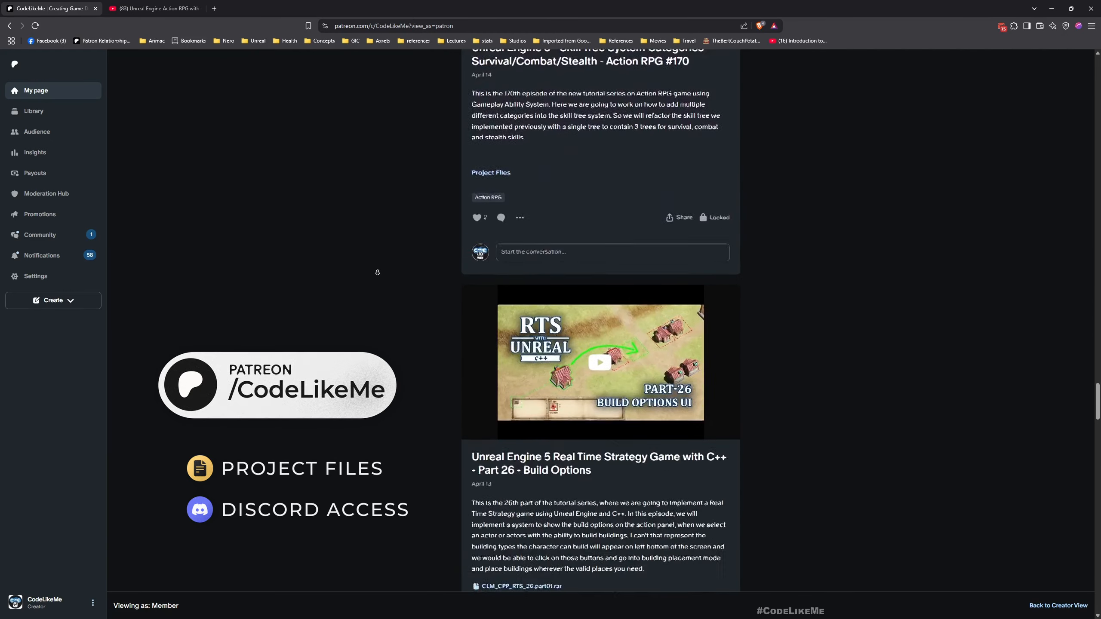
Switch to the YouTube playlist of the Unreal Engine Action RPG series and look through its episodes.
{"action": "left_click", "coordinate": [153, 8]}
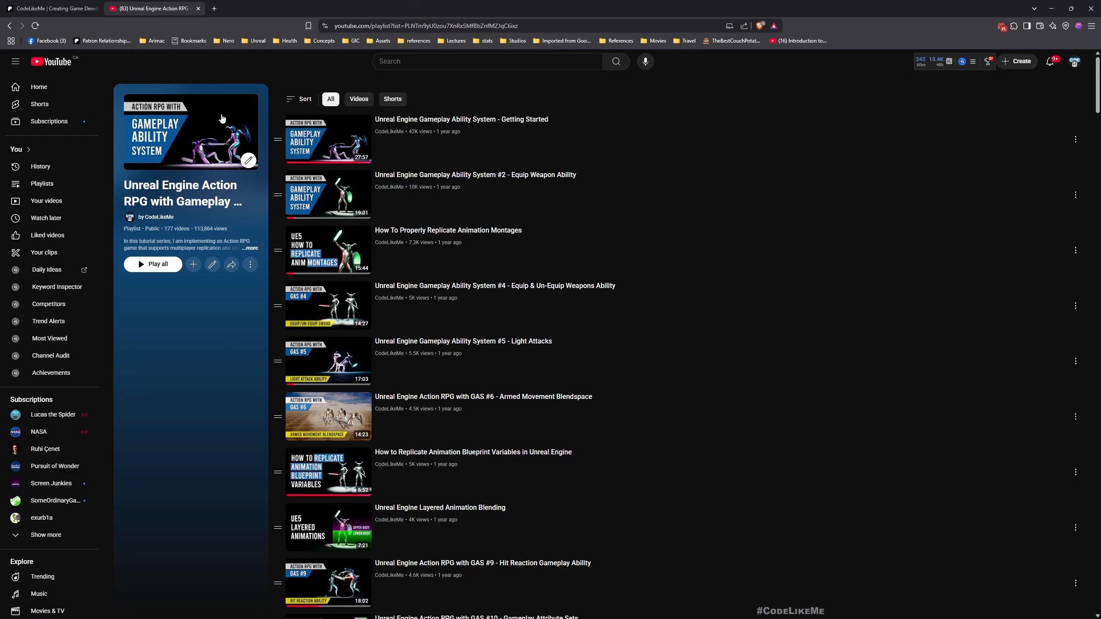
{"action": "scroll", "coordinate": [210, 341], "scroll_direction": "down", "scroll_amount": 2}
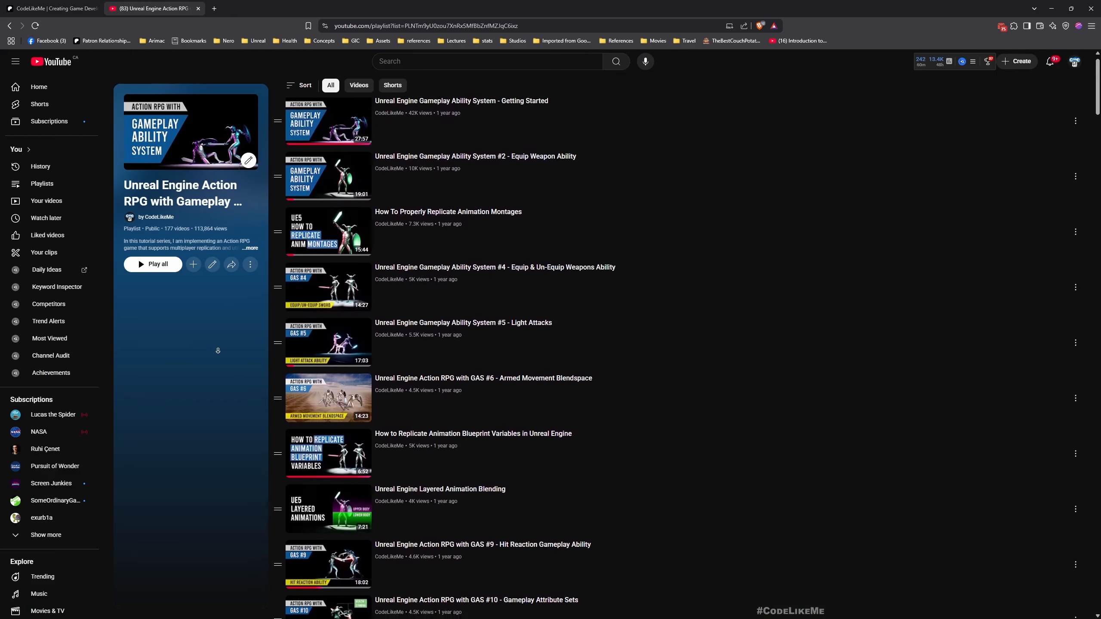
{"action": "scroll", "coordinate": [218, 357], "scroll_direction": "down", "scroll_amount": 7}
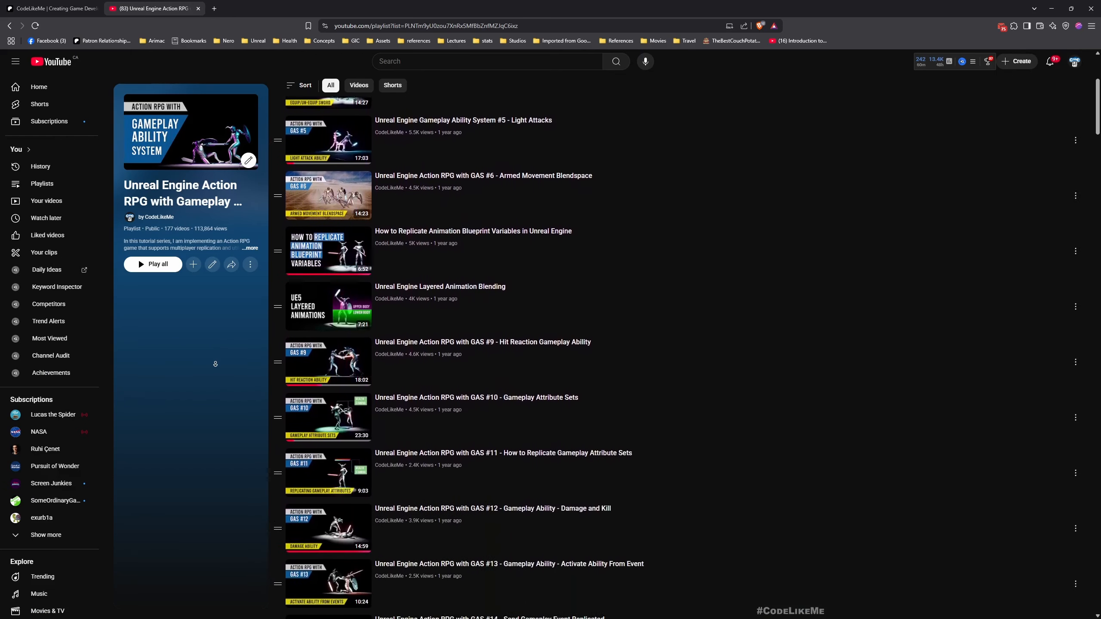
{"action": "scroll", "coordinate": [211, 360], "scroll_direction": "down", "scroll_amount": 5}
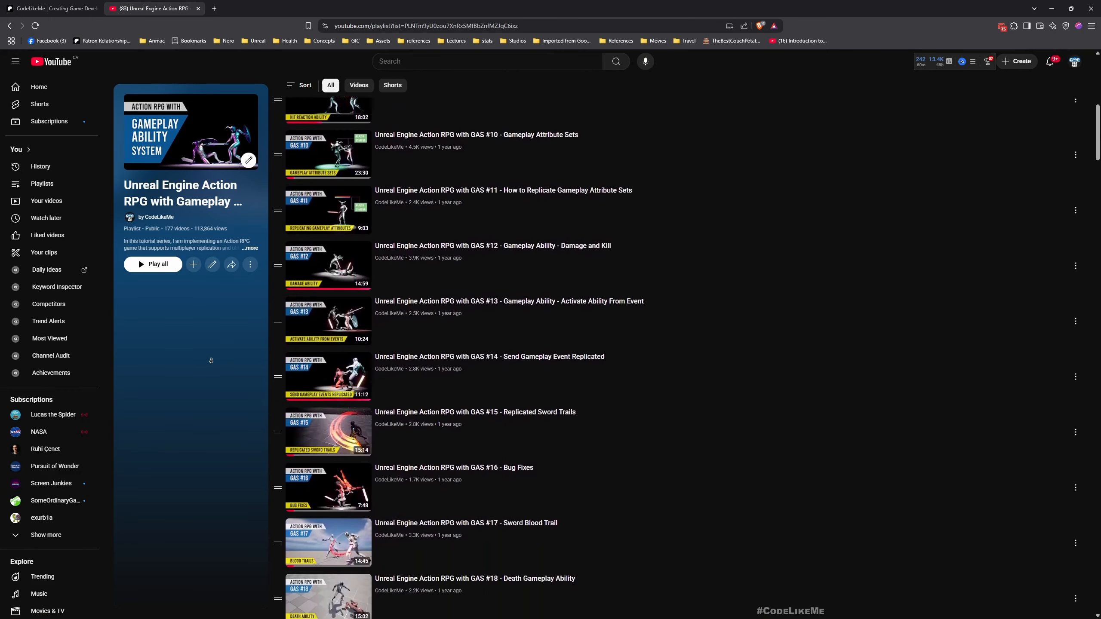
{"action": "scroll", "coordinate": [211, 360], "scroll_direction": "down", "scroll_amount": 5}
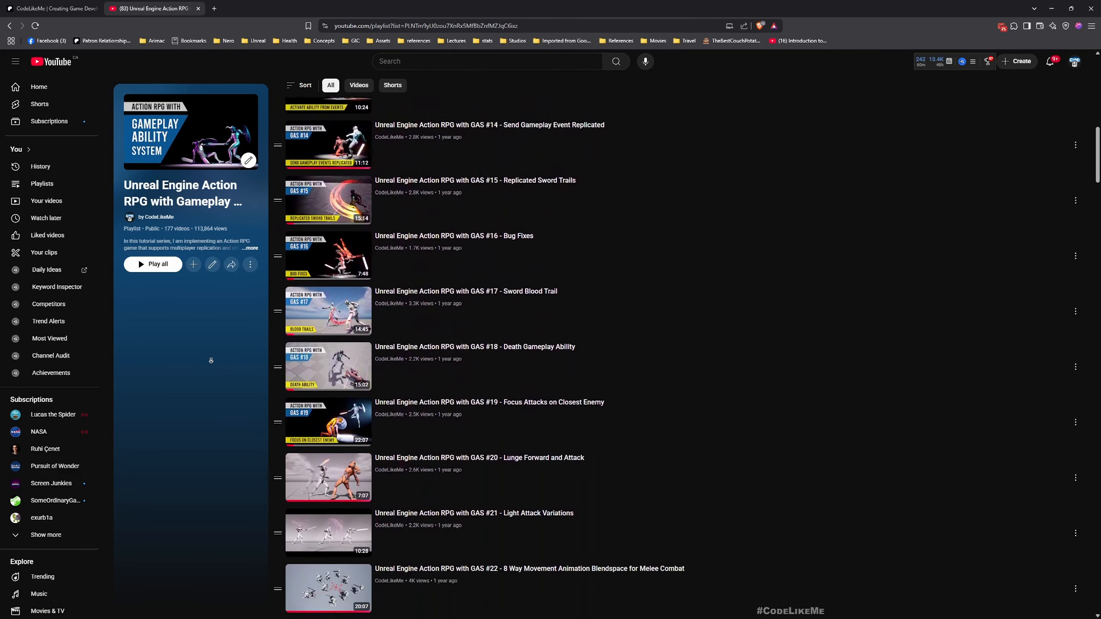
{"action": "scroll", "coordinate": [211, 360], "scroll_direction": "down", "scroll_amount": 5}
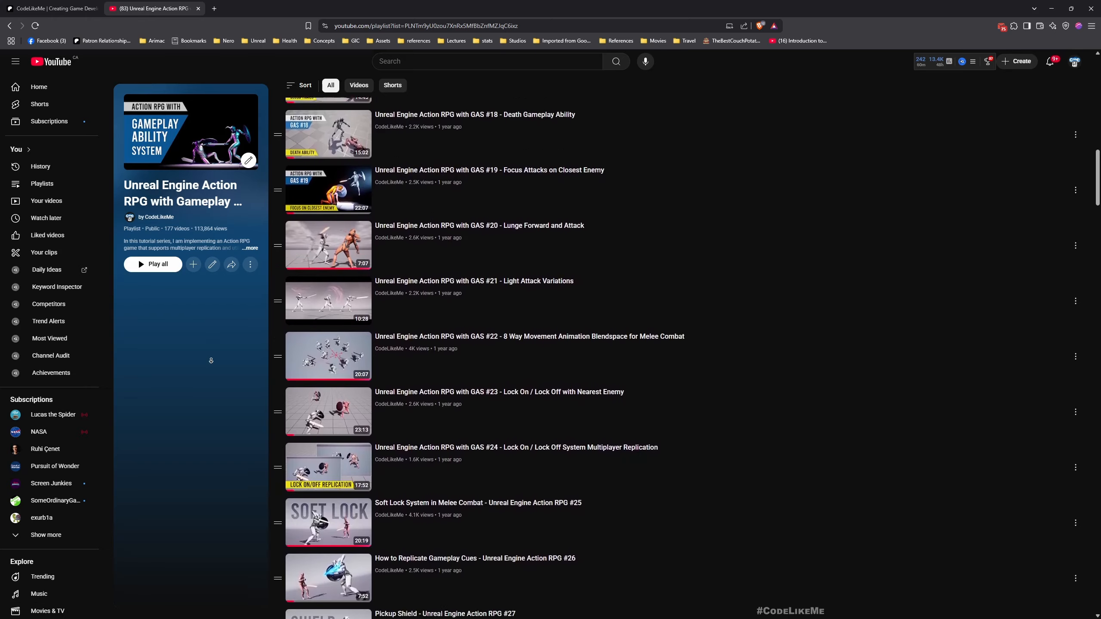
{"action": "scroll", "coordinate": [212, 360], "scroll_direction": "down", "scroll_amount": 5}
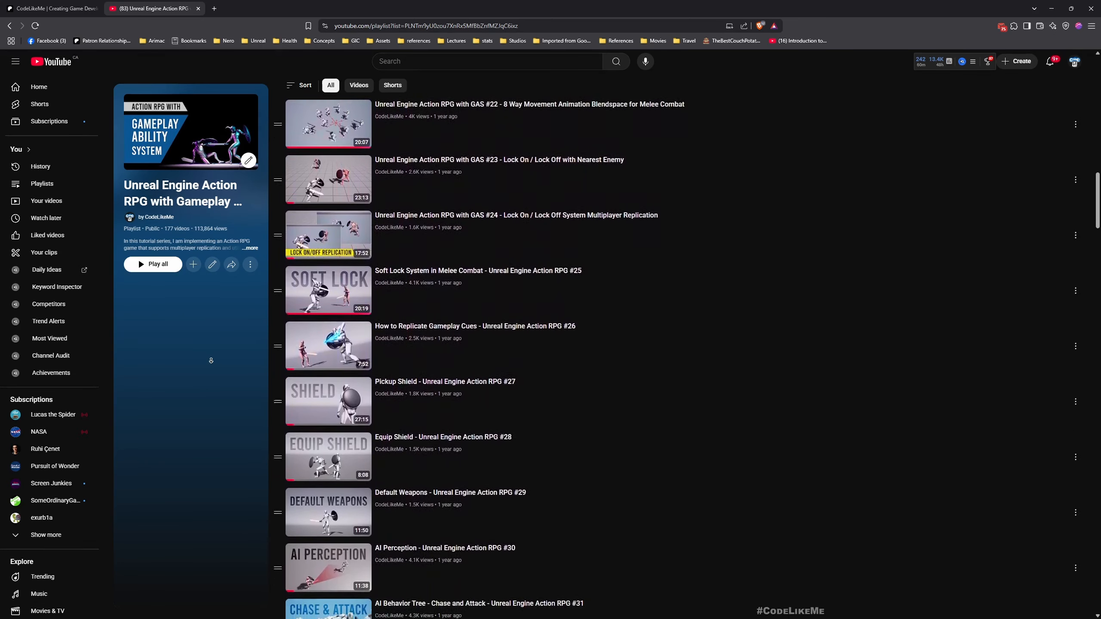
{"action": "scroll", "coordinate": [211, 360], "scroll_direction": "down", "scroll_amount": 5}
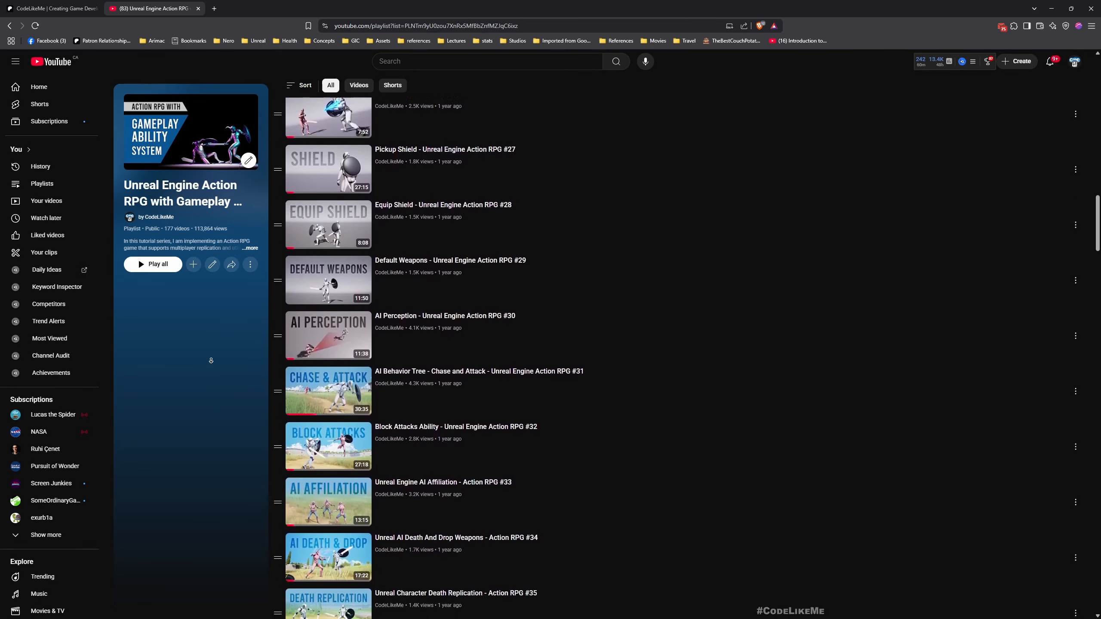
{"action": "scroll", "coordinate": [211, 360], "scroll_direction": "down", "scroll_amount": 2}
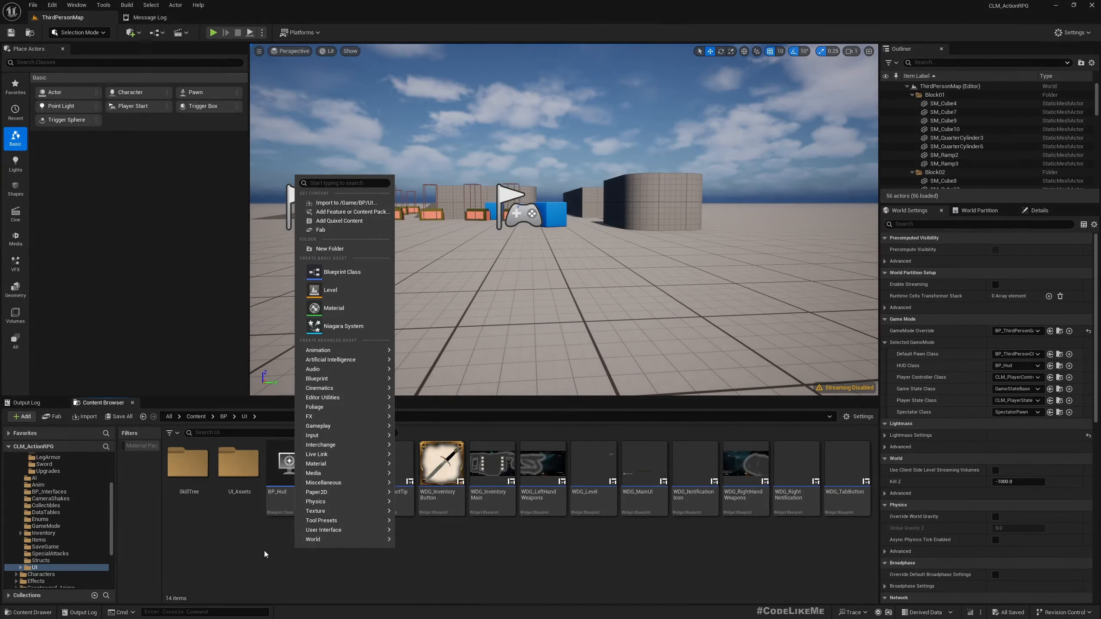
Create a User Widget blueprint named WDG_FillButton in the UI folder and open it docked in the main editor window.
{"action": "mouse_move", "coordinate": [372, 531]}
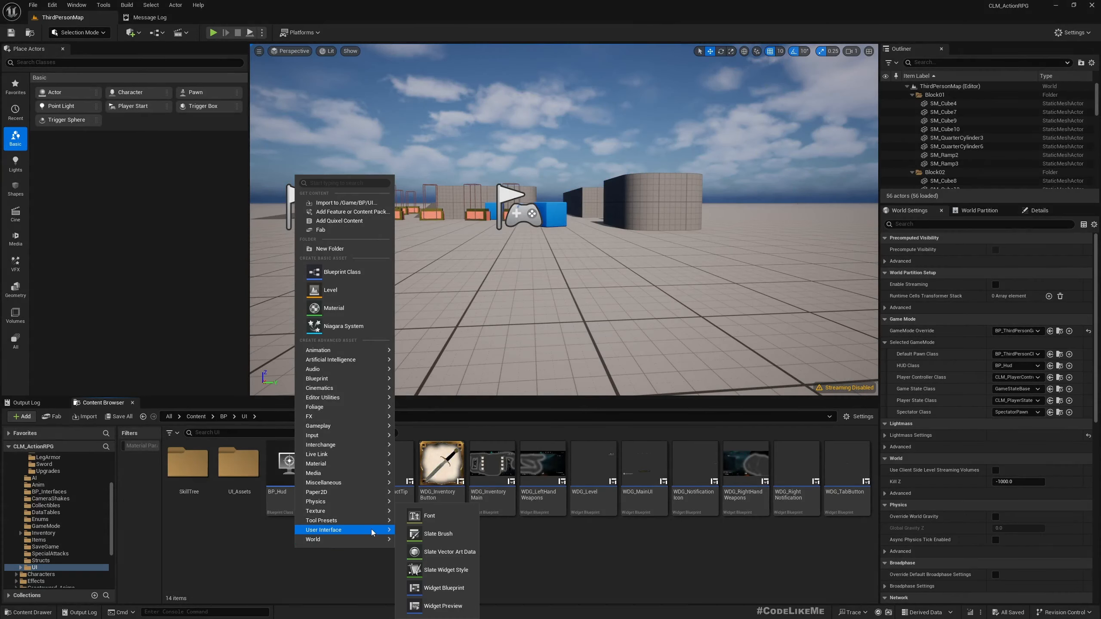
{"action": "left_click", "coordinate": [450, 588]}
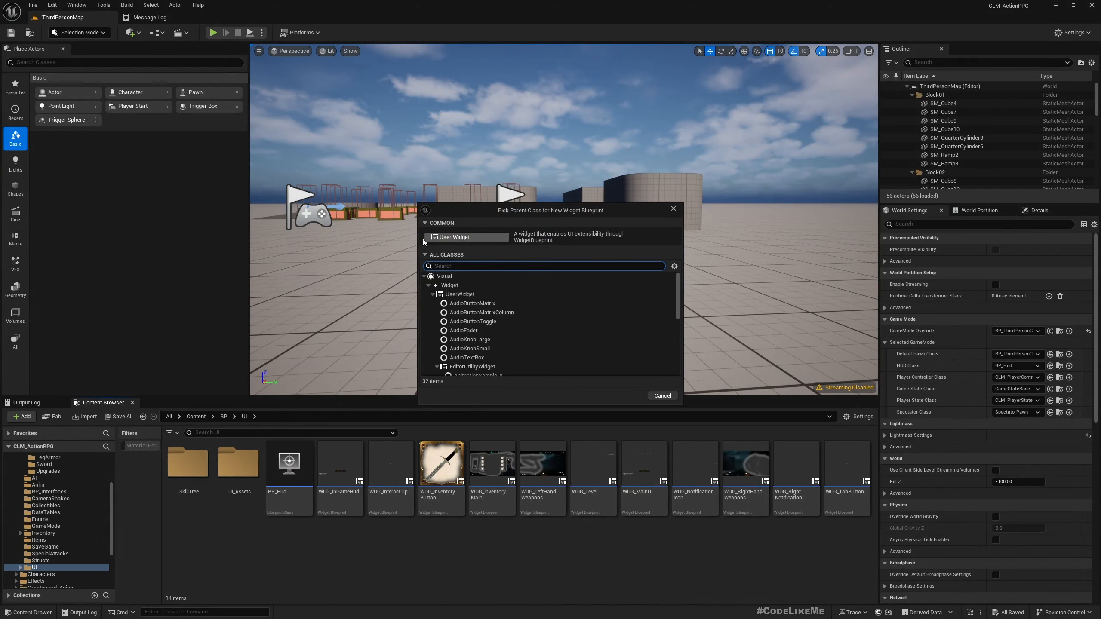
{"action": "left_click", "coordinate": [465, 240]}
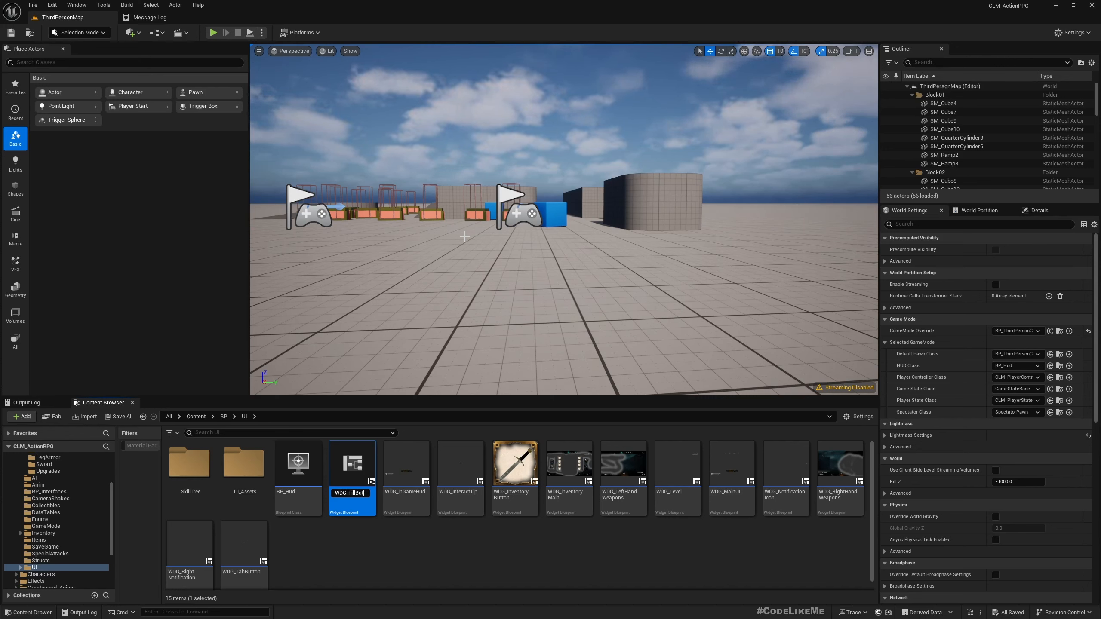
{"action": "key", "text": "Return"}
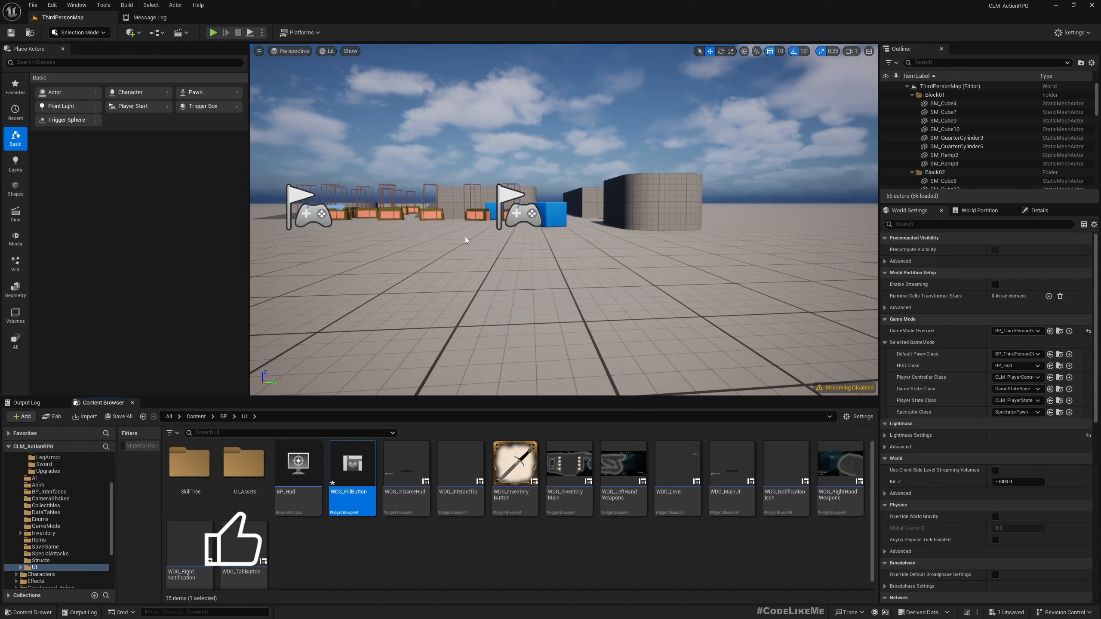
{"action": "key", "text": "Return"}
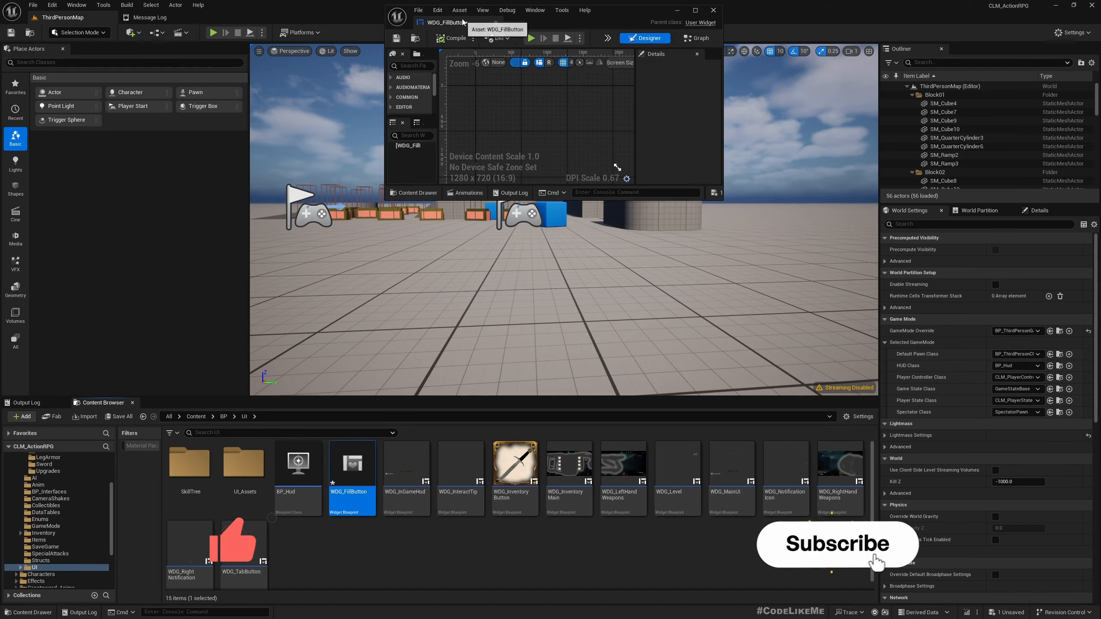
{"action": "left_click_drag", "start_coordinate": [455, 23], "coordinate": [283, 19]}
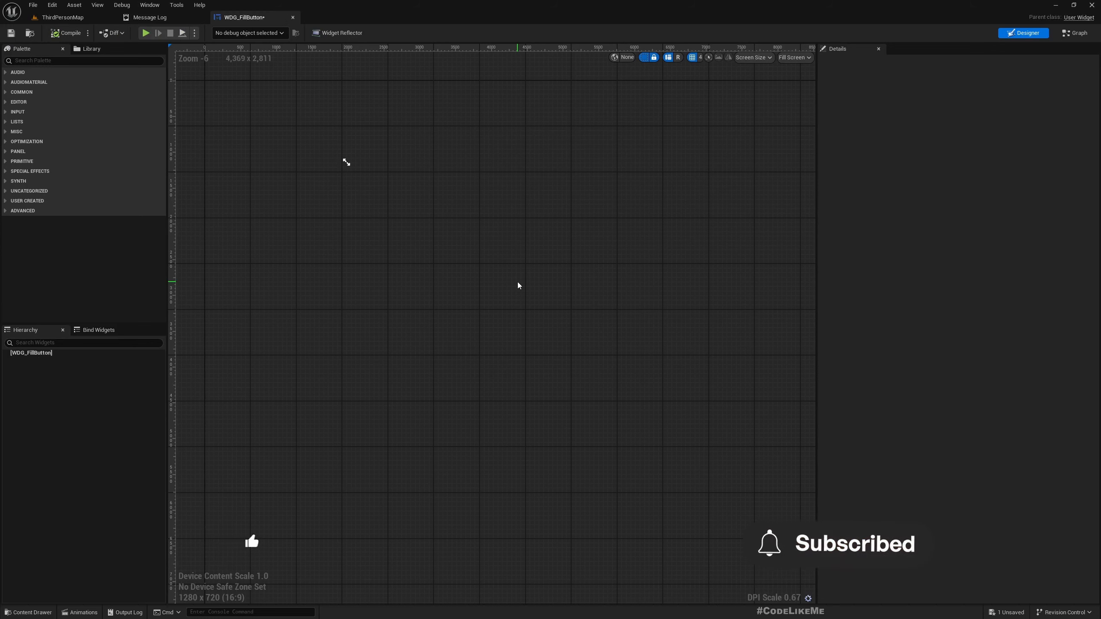
Add a common Button widget to the empty WDG_FillButton design canvas as its root element.
{"action": "scroll", "coordinate": [362, 224], "scroll_direction": "up", "scroll_amount": 4}
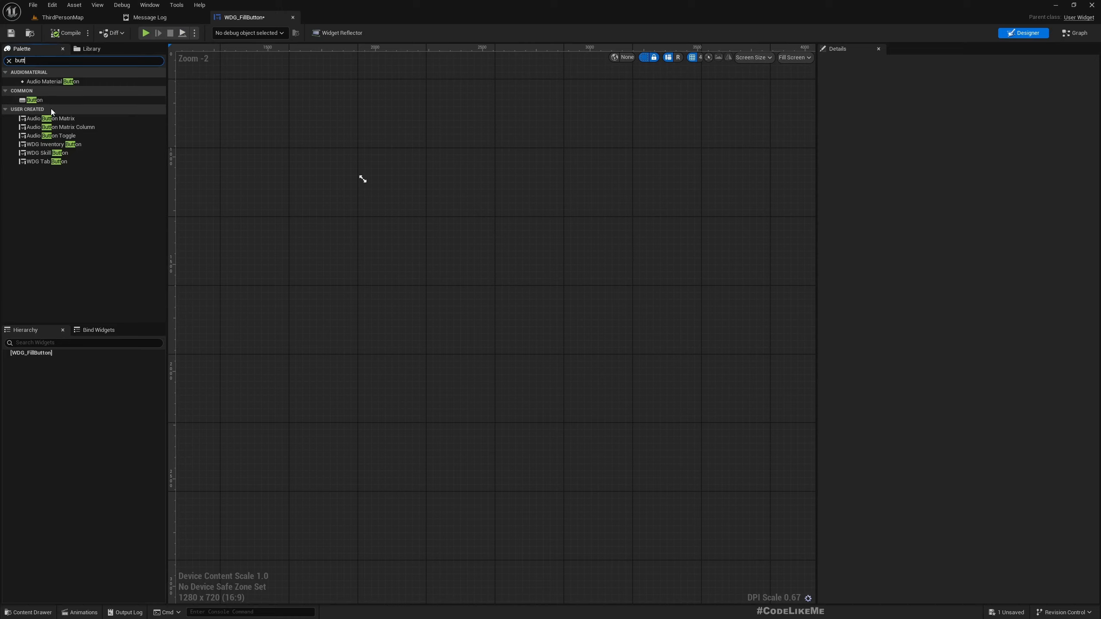
{"action": "left_click_drag", "start_coordinate": [38, 99], "coordinate": [518, 258]}
{"action": "scroll", "coordinate": [594, 433], "scroll_direction": "down", "scroll_amount": 3}
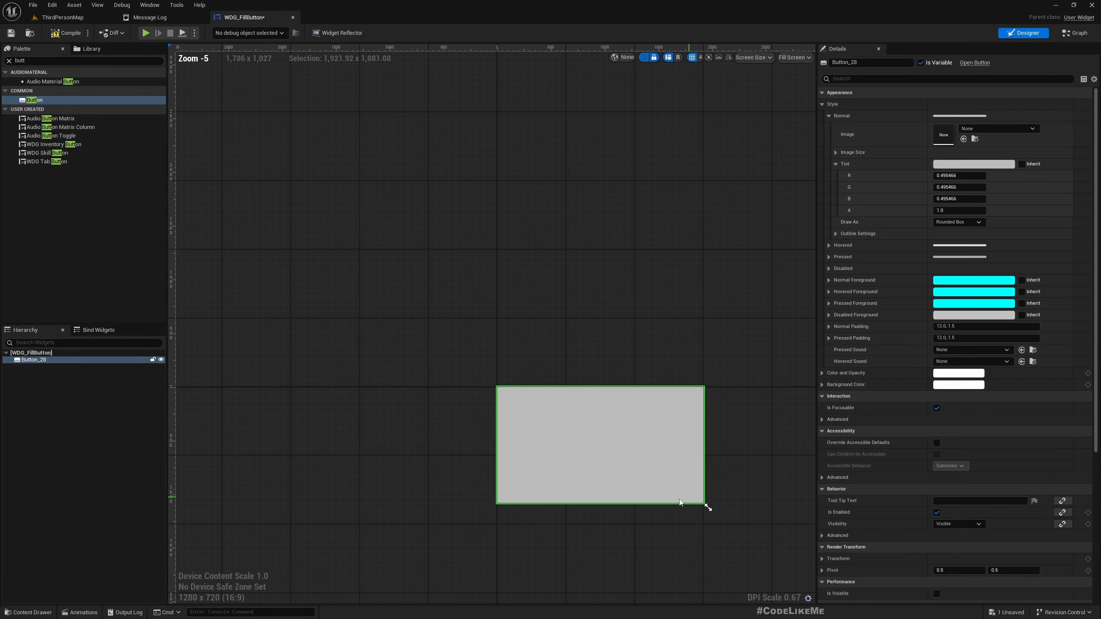
{"action": "right_click_drag", "start_coordinate": [679, 502], "coordinate": [522, 348]}
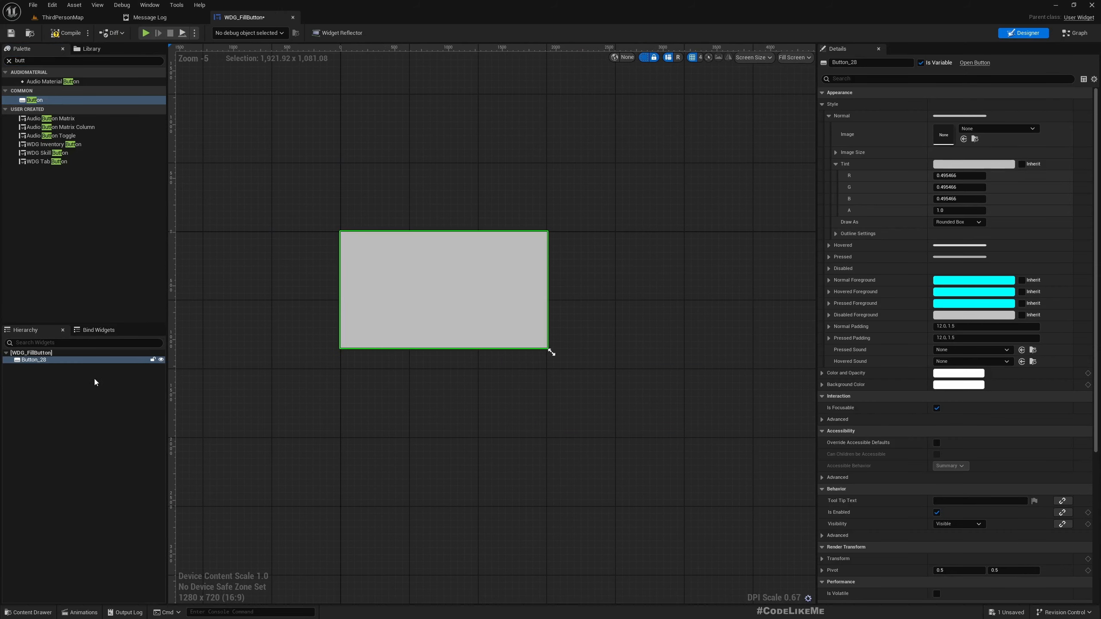
Rename the new button widget in the hierarchy to Button.
{"action": "left_click", "coordinate": [58, 366]}
{"action": "left_click", "coordinate": [47, 360]}
{"action": "left_click", "coordinate": [46, 360]}
{"action": "key", "text": "BackSpace"}
{"action": "key", "text": "BackSpace"}
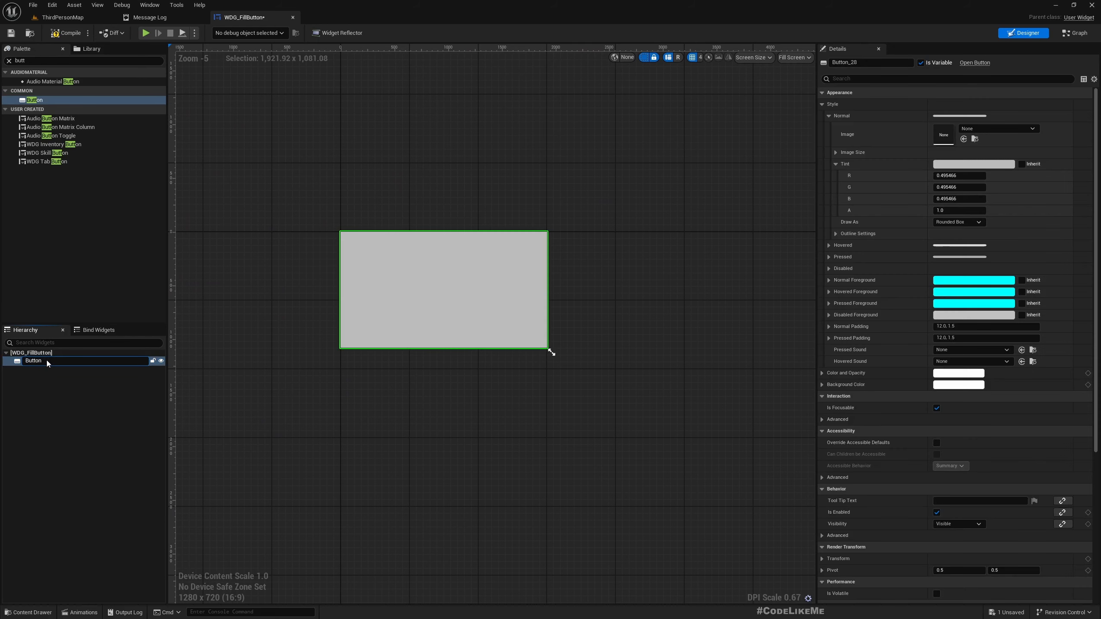
{"action": "key", "text": "Return"}
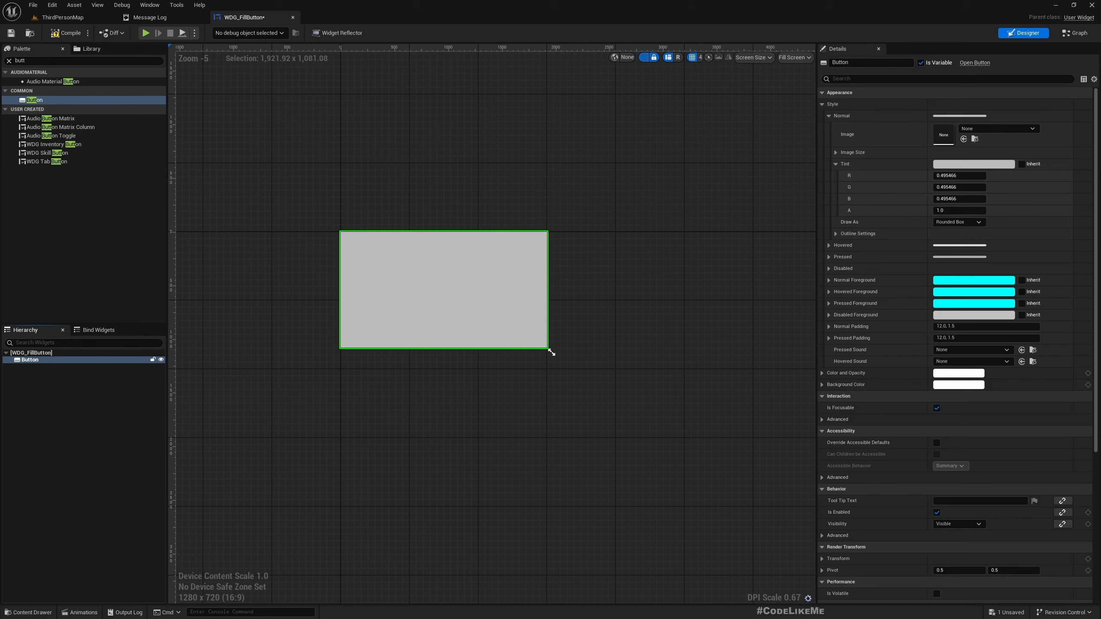
Make the Button's background fully transparent by setting its Background Color alpha to 0.
{"action": "scroll", "coordinate": [1021, 301], "scroll_direction": "down", "scroll_amount": 6}
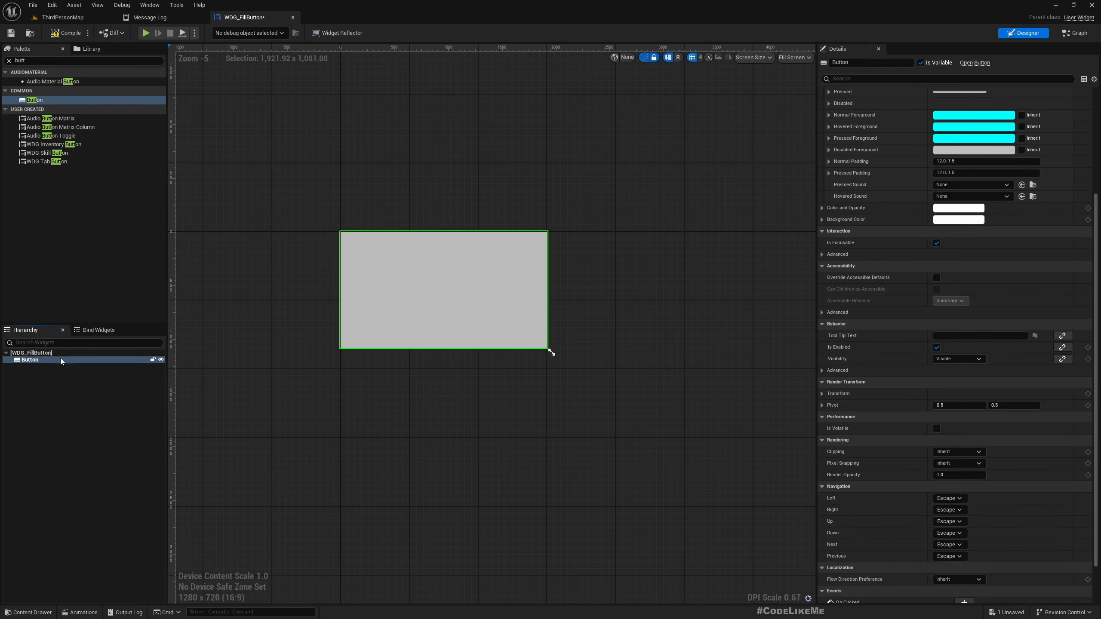
{"action": "left_click", "coordinate": [939, 220]}
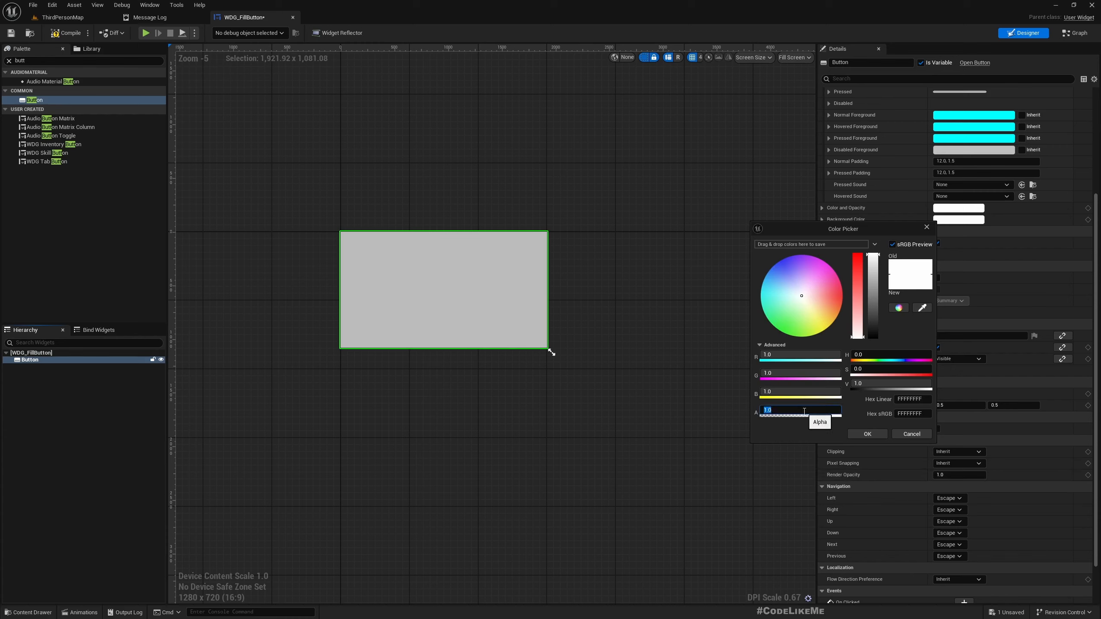
{"action": "type", "text": "0"}
{"action": "key", "text": "Return"}
{"action": "left_click", "coordinate": [272, 258]}
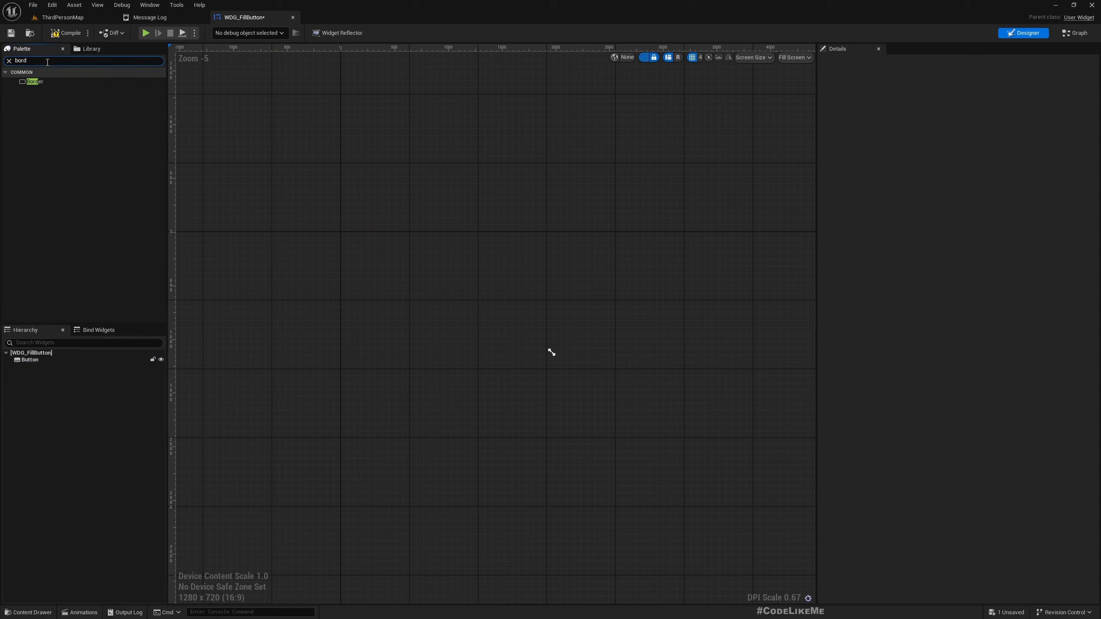
Add a Border inside the Button, with slot padding 0 and both horizontal and vertical alignment set to fill.
{"action": "left_click_drag", "start_coordinate": [35, 82], "coordinate": [35, 361]}
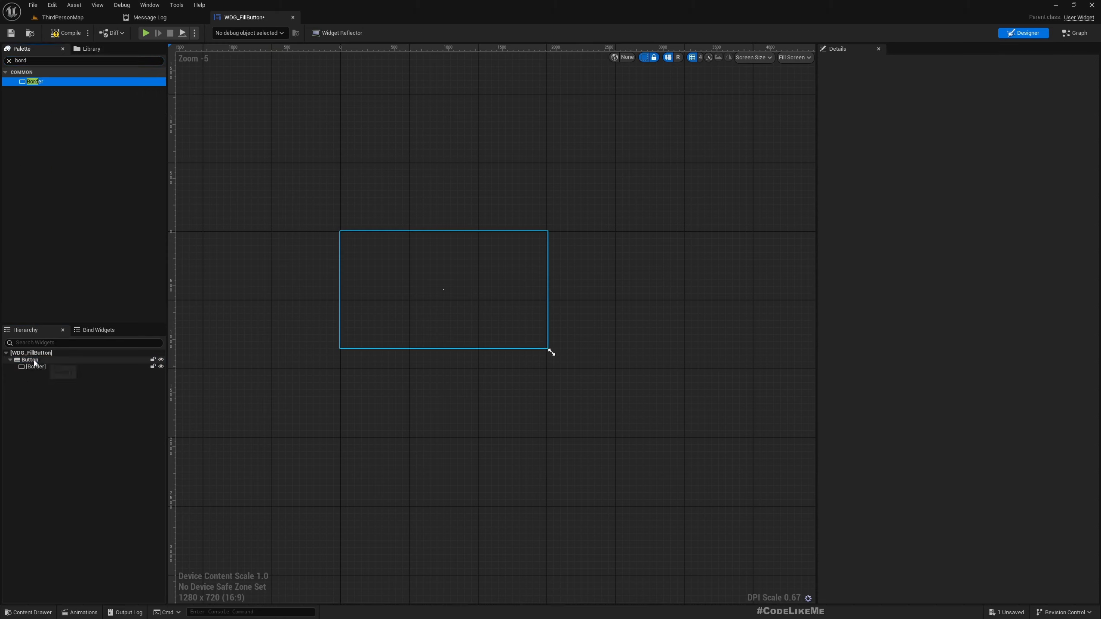
{"action": "scroll", "coordinate": [459, 298], "scroll_direction": "up", "scroll_amount": 3}
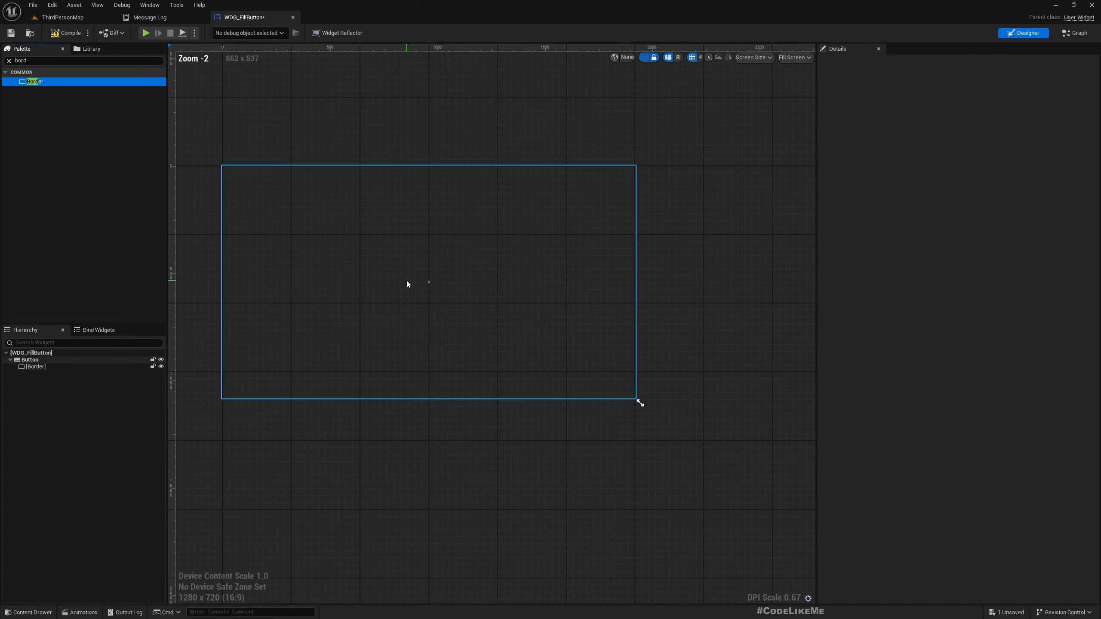
{"action": "left_click", "coordinate": [36, 367]}
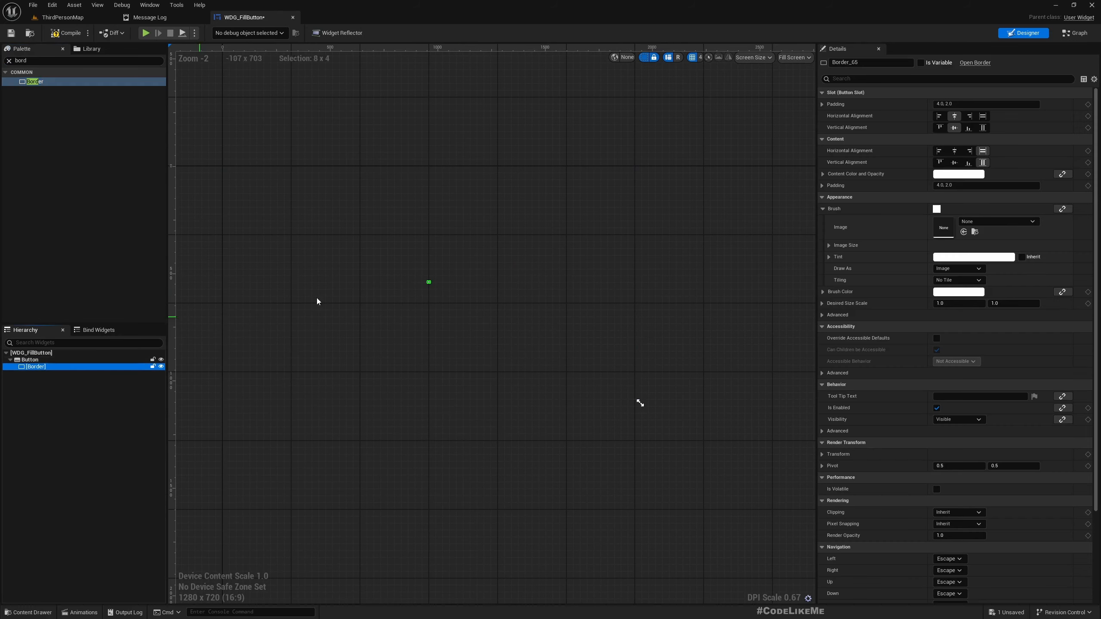
{"action": "left_click", "coordinate": [973, 104]}
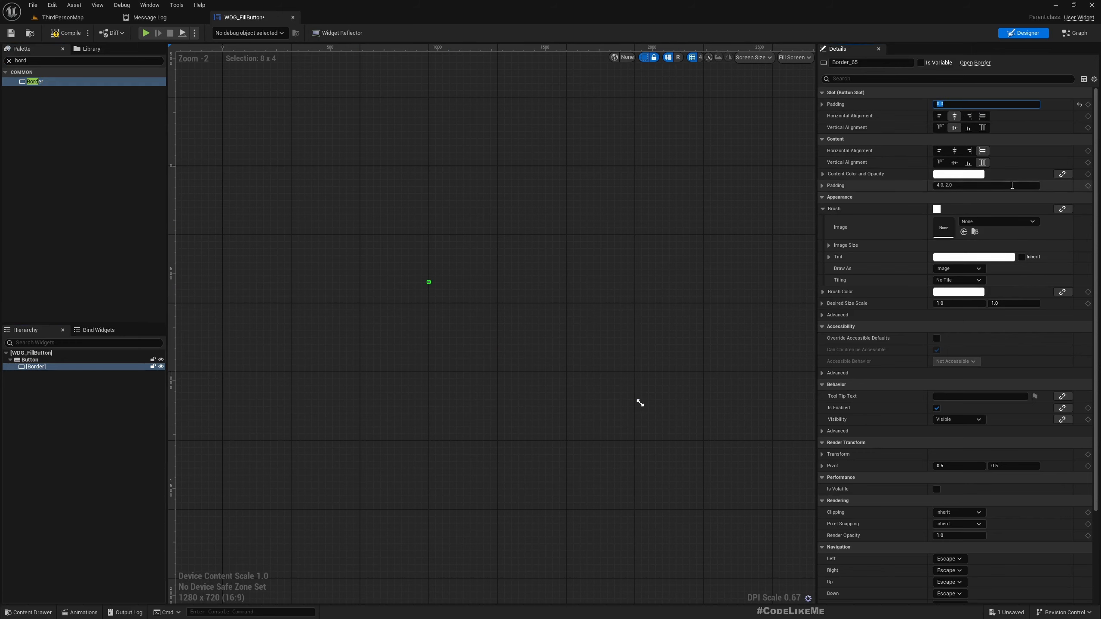
{"action": "left_click", "coordinate": [983, 115]}
{"action": "left_click", "coordinate": [982, 128]}
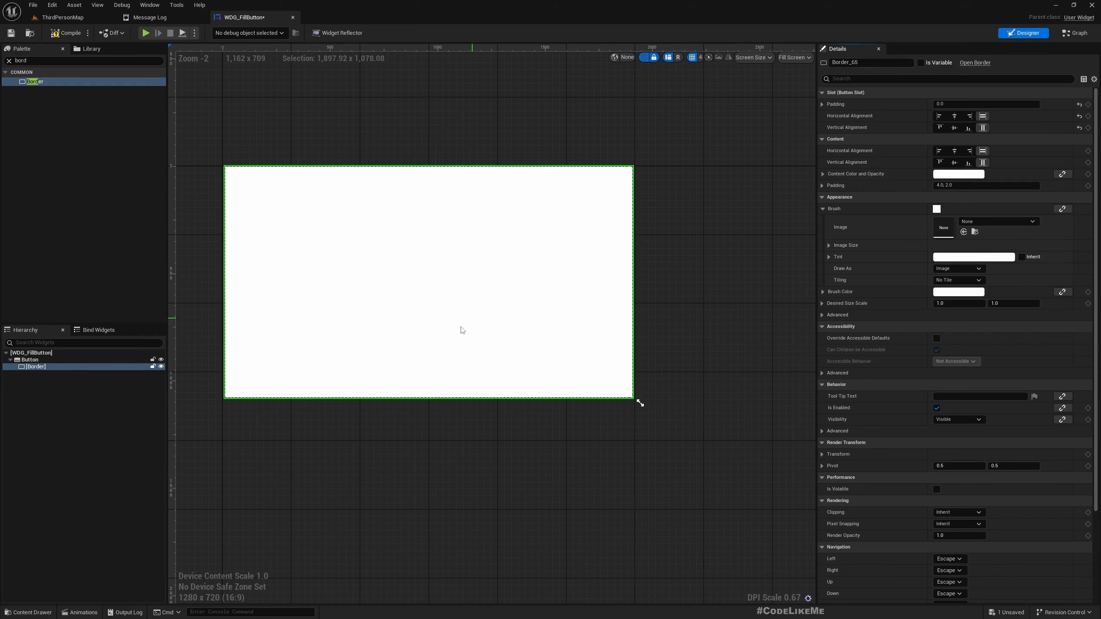
Add a Text widget inside the Border and set its justification to center.
{"action": "scroll", "coordinate": [472, 369], "scroll_direction": "down", "scroll_amount": 3}
{"action": "right_click_drag", "start_coordinate": [232, 440], "coordinate": [220, 408]}
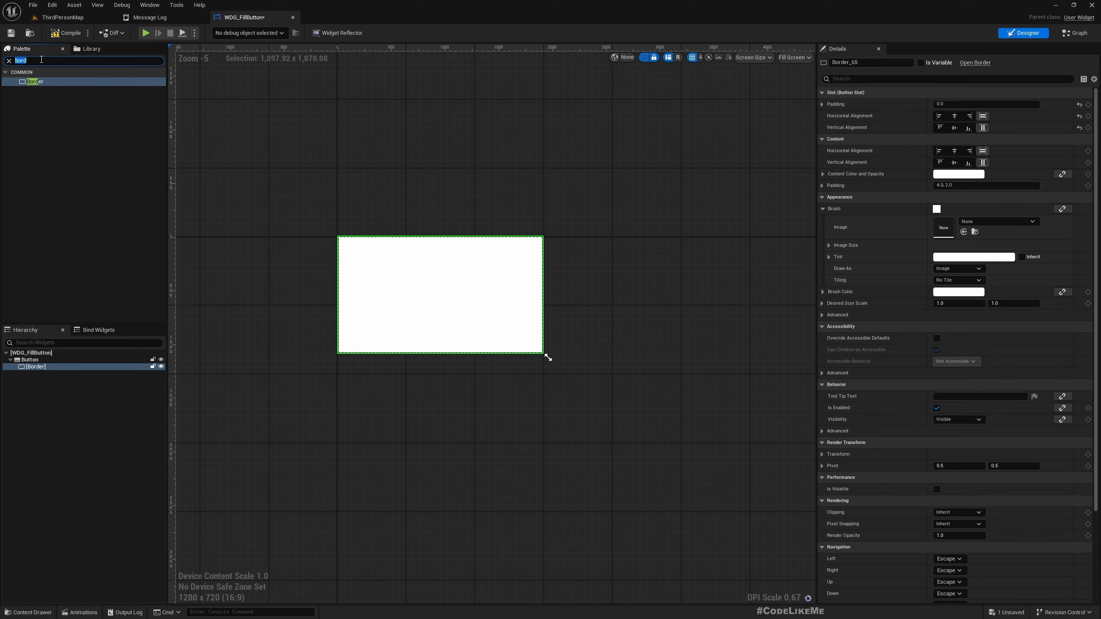
{"action": "left_click", "coordinate": [41, 60]}
{"action": "type", "text": "tex"}
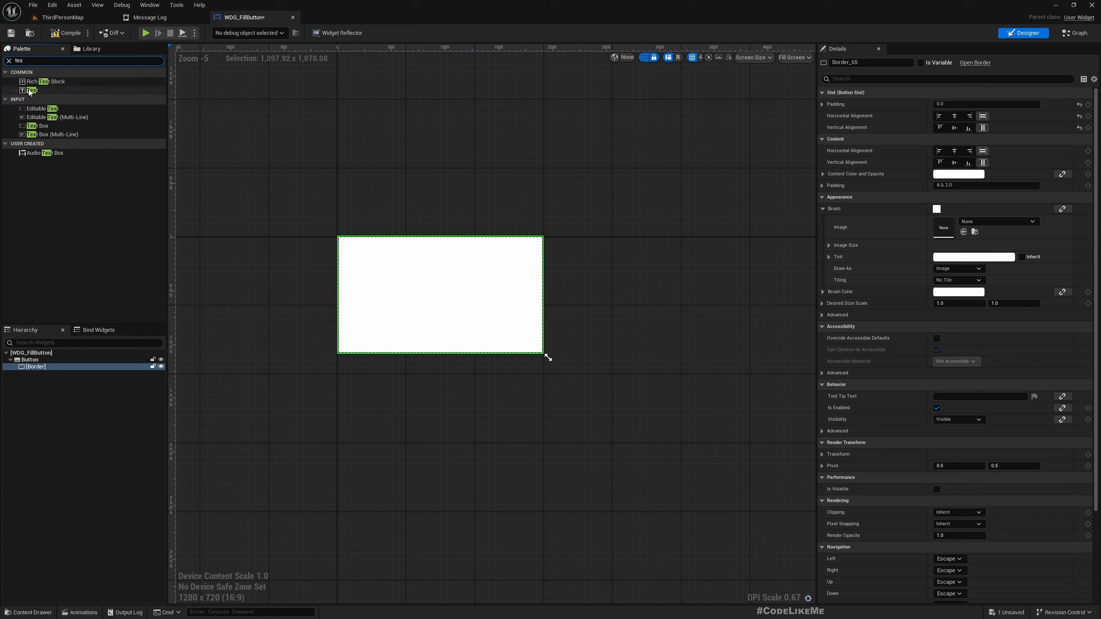
{"action": "left_click_drag", "start_coordinate": [33, 90], "coordinate": [43, 375]}
{"action": "left_click", "coordinate": [42, 375]}
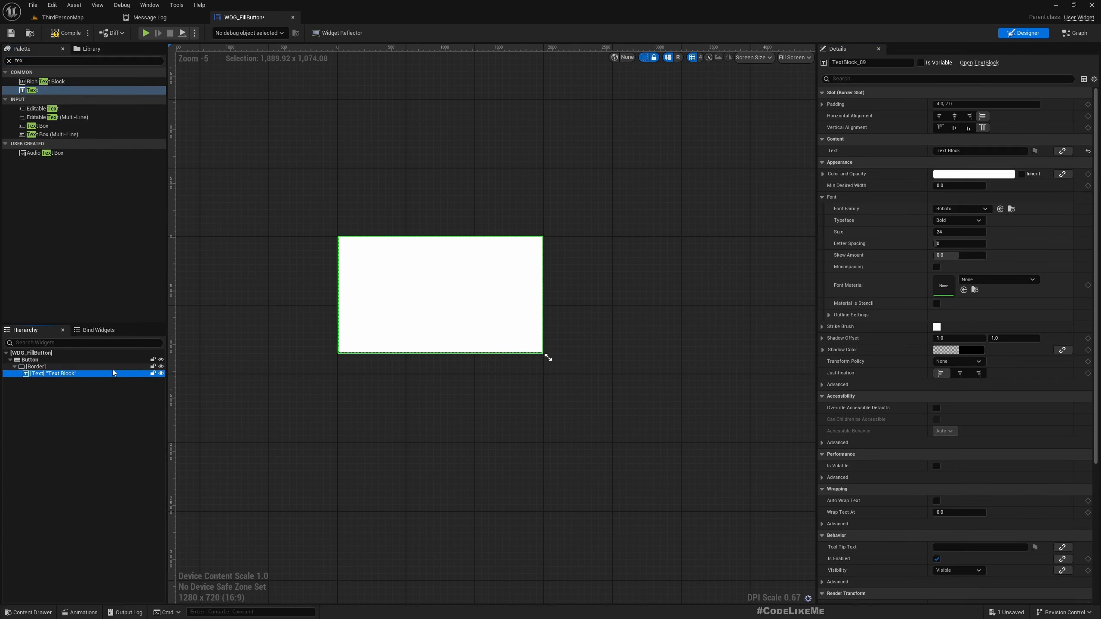
{"action": "scroll", "coordinate": [451, 299], "scroll_direction": "up", "scroll_amount": 5}
{"action": "scroll", "coordinate": [432, 291], "scroll_direction": "down", "scroll_amount": 6}
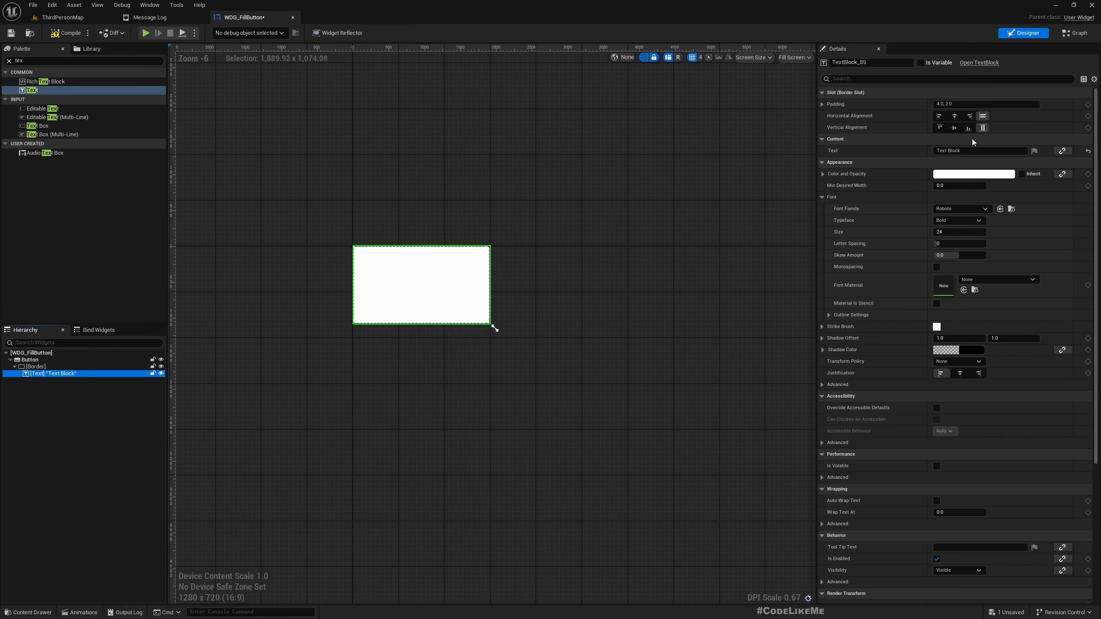
{"action": "left_click", "coordinate": [964, 373]}
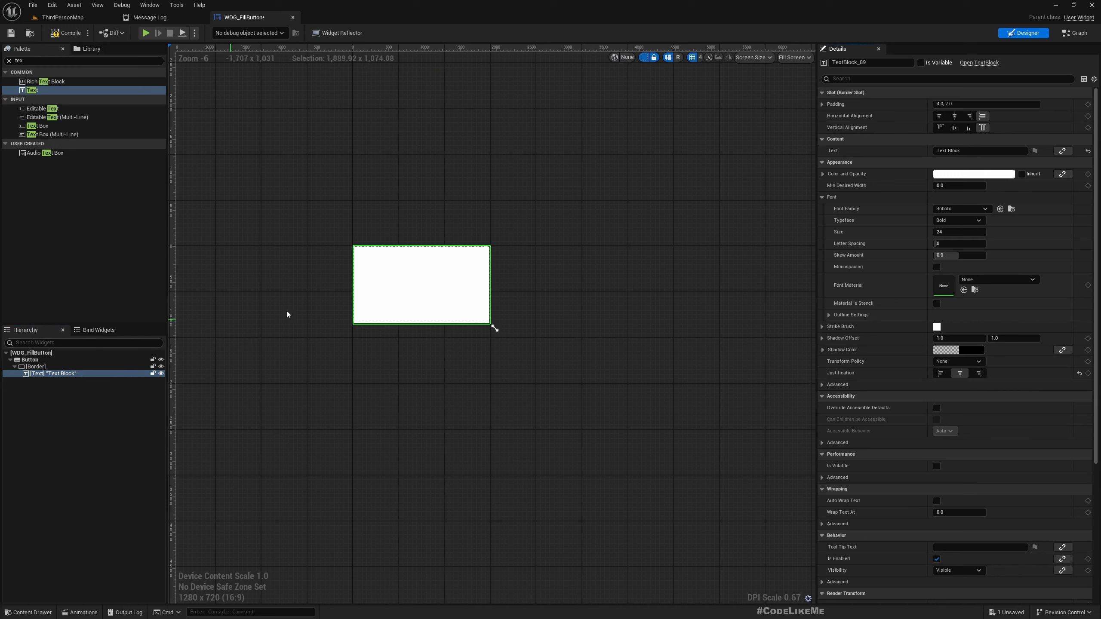
Set the Border's Brush Color to opaque black.
{"action": "left_click", "coordinate": [36, 366]}
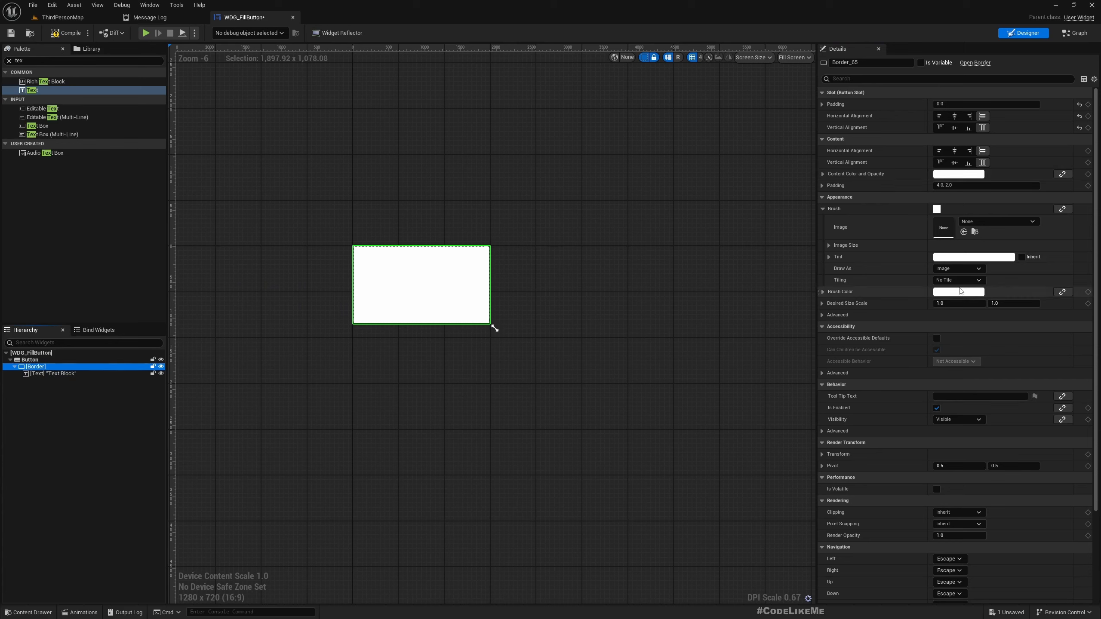
{"action": "left_click", "coordinate": [958, 292]}
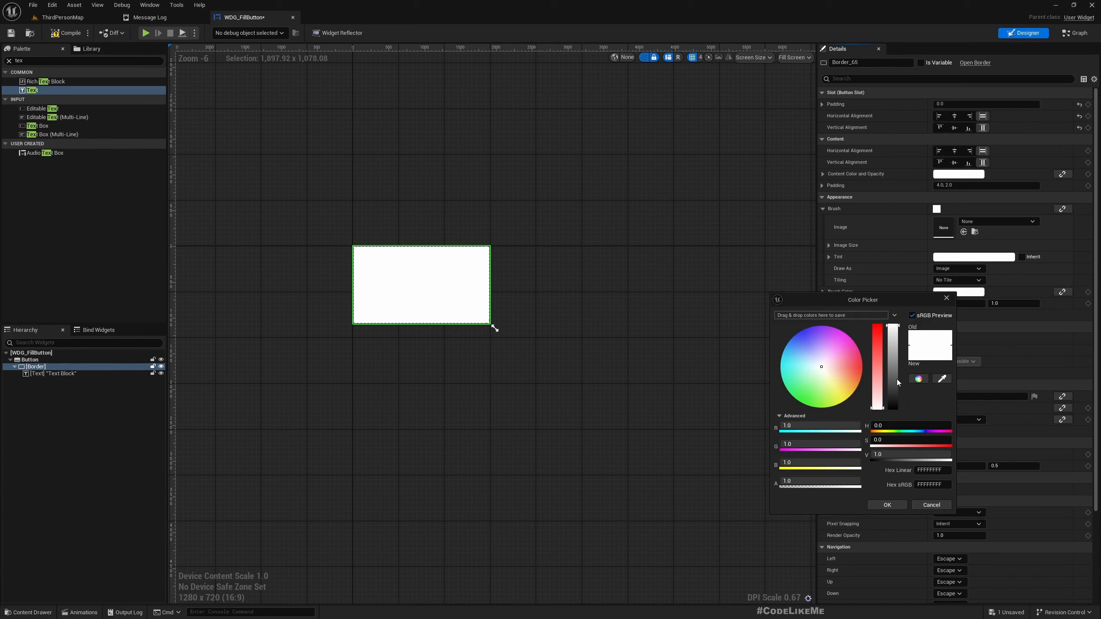
{"action": "left_click_drag", "start_coordinate": [897, 382], "coordinate": [895, 417]}
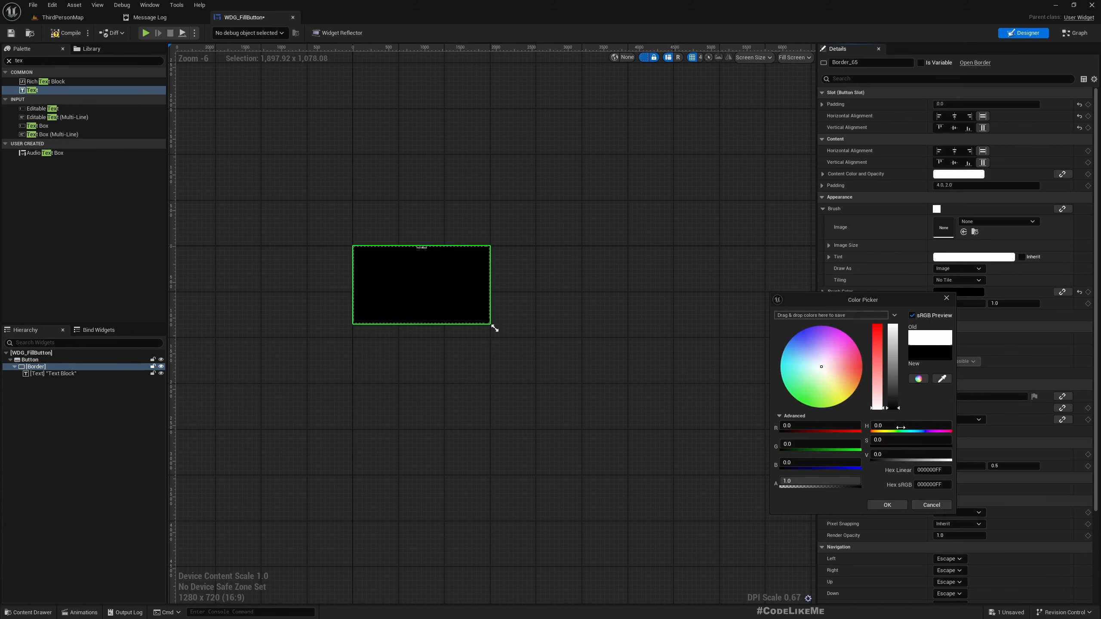
{"action": "scroll", "coordinate": [416, 251], "scroll_direction": "up", "scroll_amount": 4}
{"action": "scroll", "coordinate": [610, 262], "scroll_direction": "down", "scroll_amount": 1}
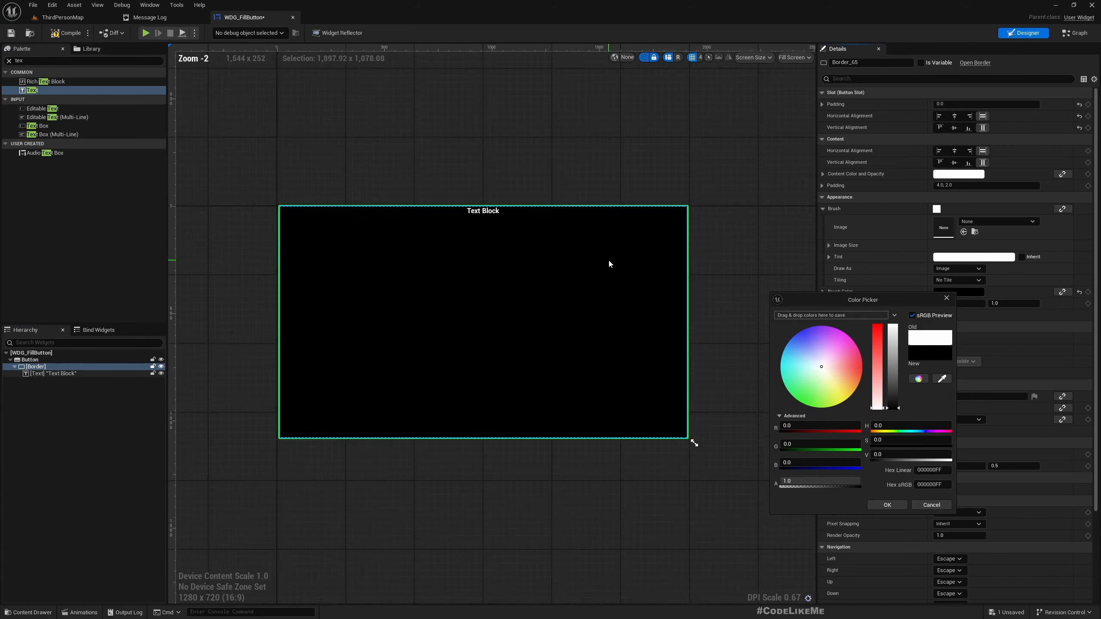
{"action": "scroll", "coordinate": [614, 273], "scroll_direction": "down", "scroll_amount": 1}
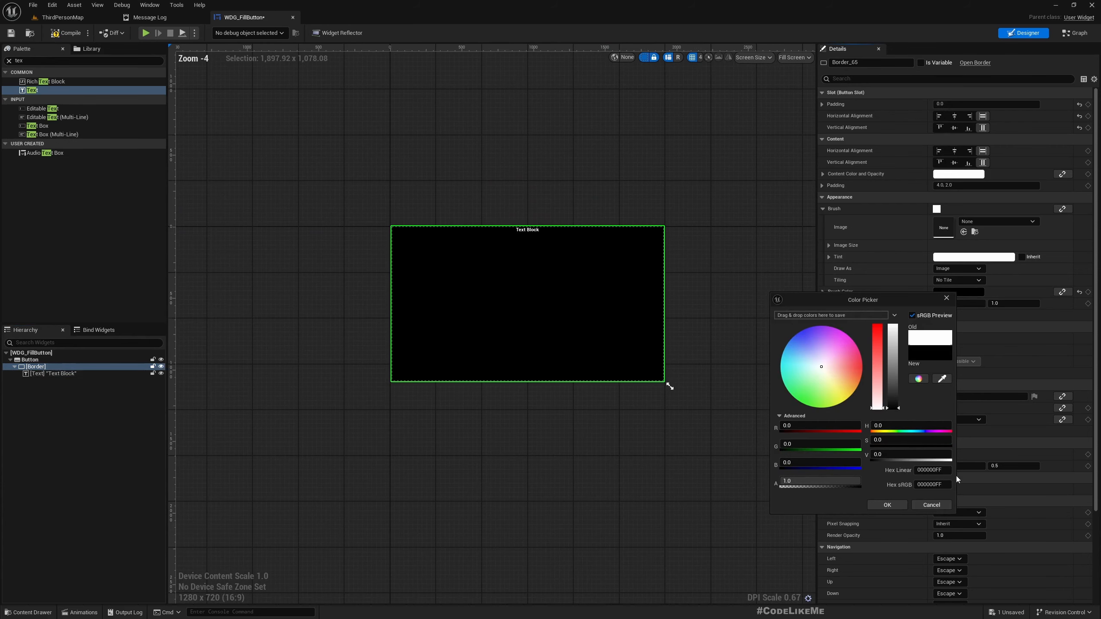
{"action": "left_click", "coordinate": [887, 505]}
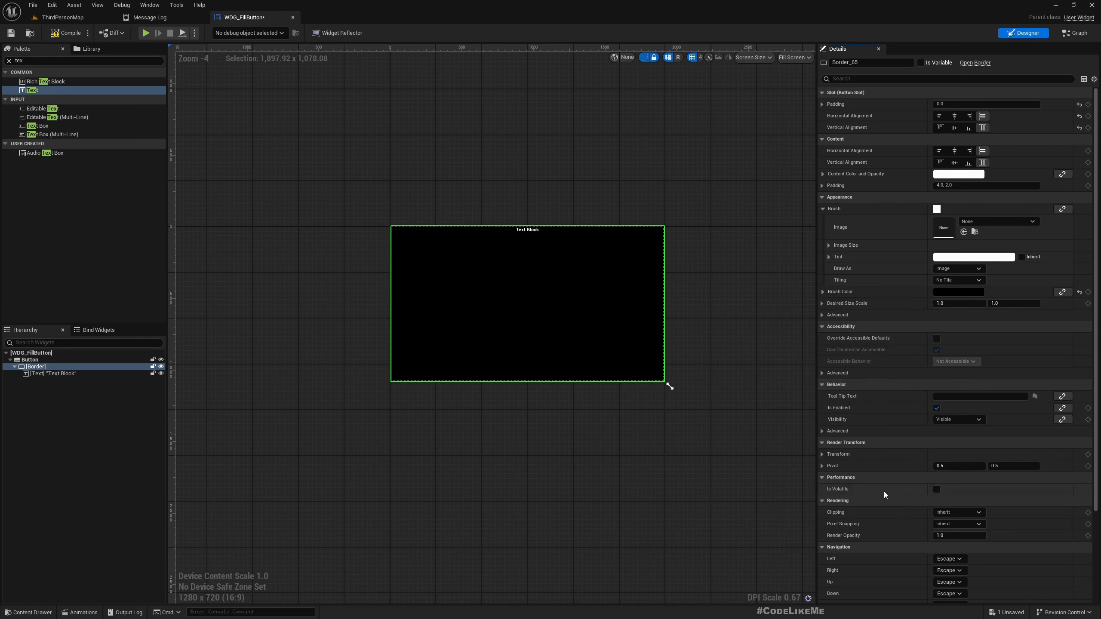
Center the text block both vertically and horizontally within the Border.
{"action": "left_click", "coordinate": [53, 373]}
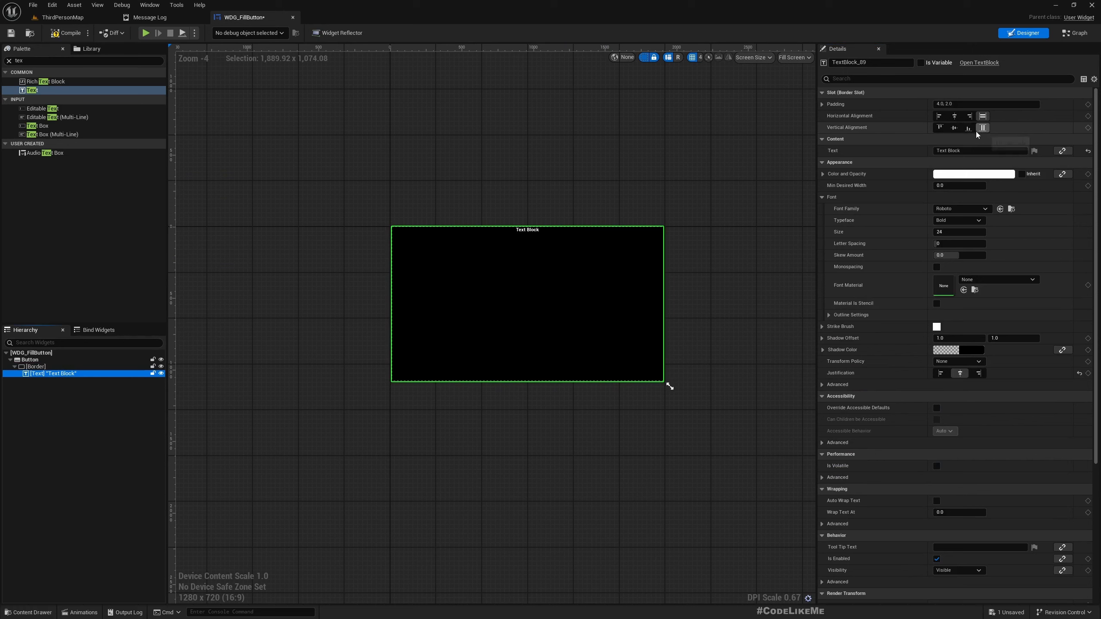
{"action": "left_click", "coordinate": [954, 128]}
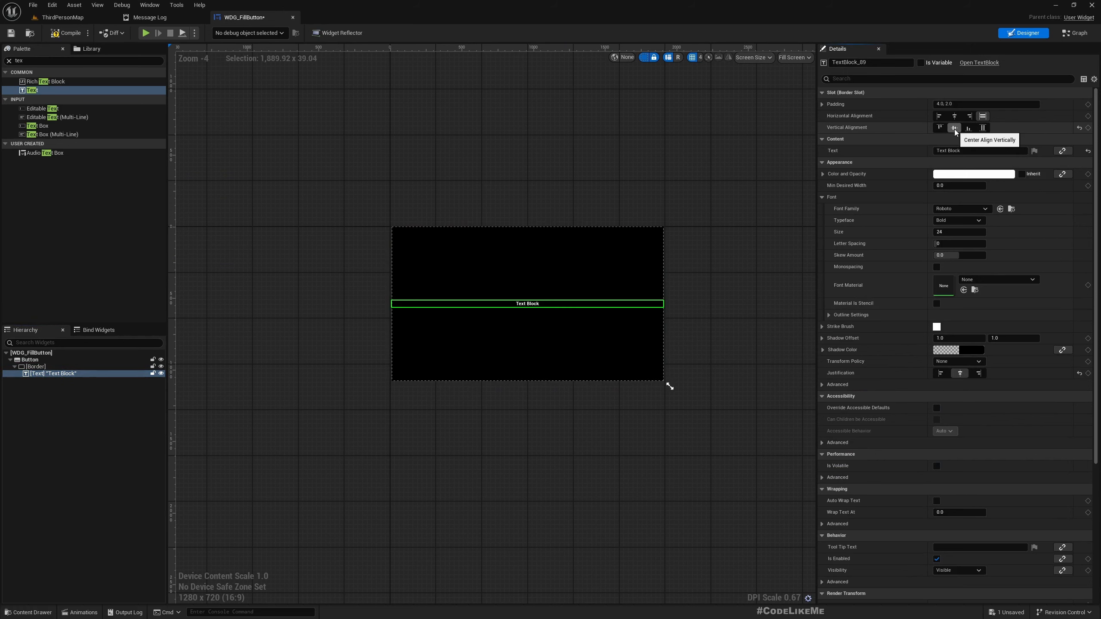
{"action": "left_click", "coordinate": [954, 116]}
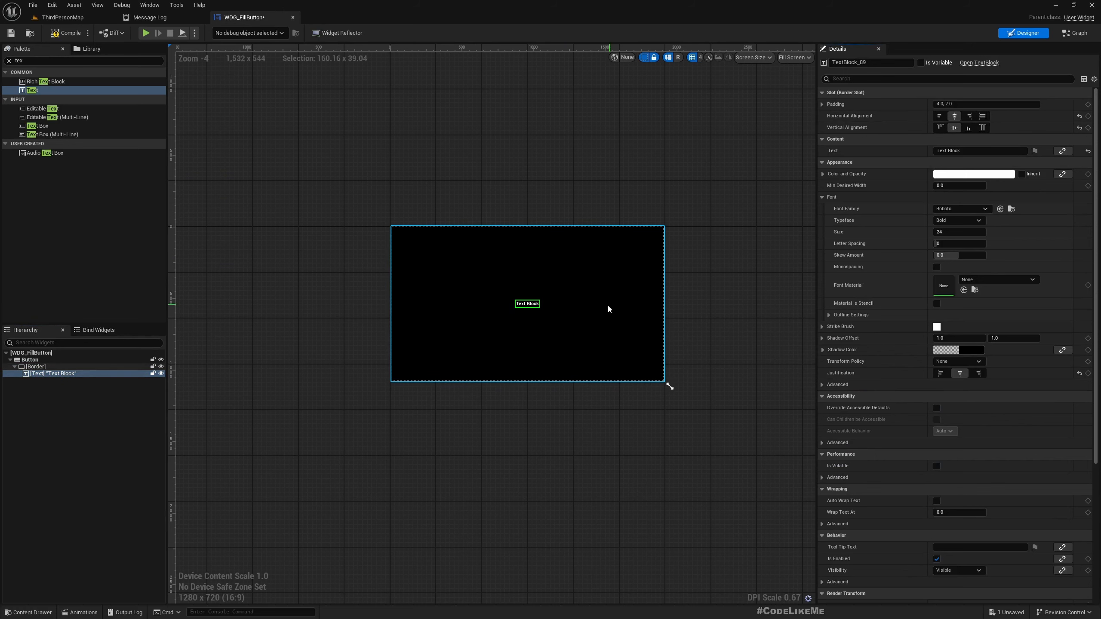
{"action": "scroll", "coordinate": [614, 294], "scroll_direction": "up", "scroll_amount": 3}
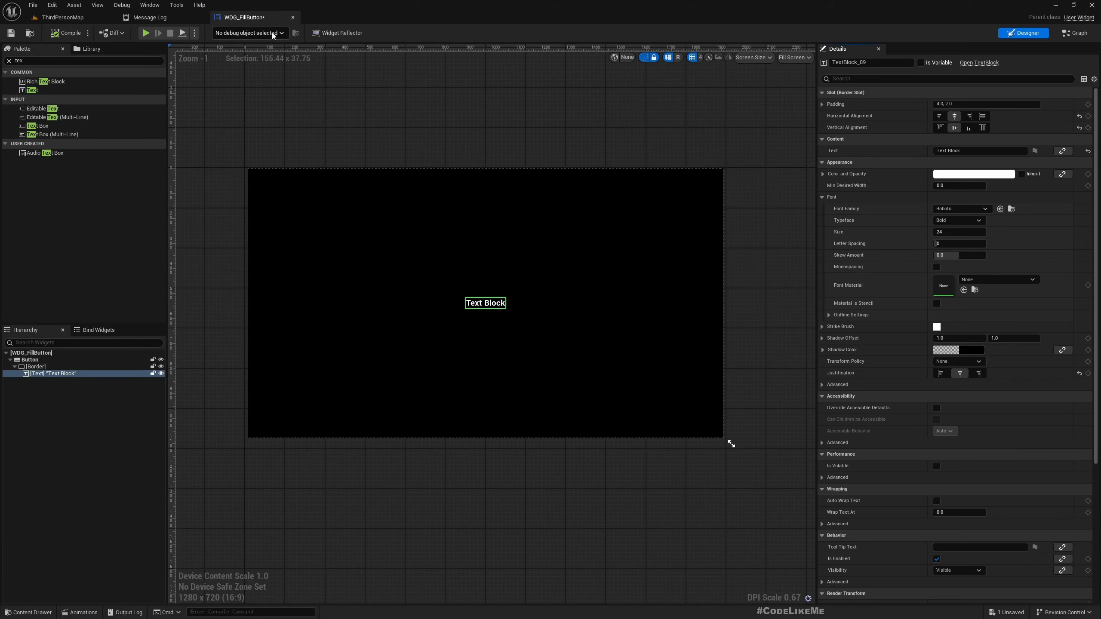
Create a material named M_UIFill in the UI_Assets folder of the level editor's content and open it for editing.
{"action": "left_click", "coordinate": [63, 17]}
{"action": "double_click", "coordinate": [244, 464]}
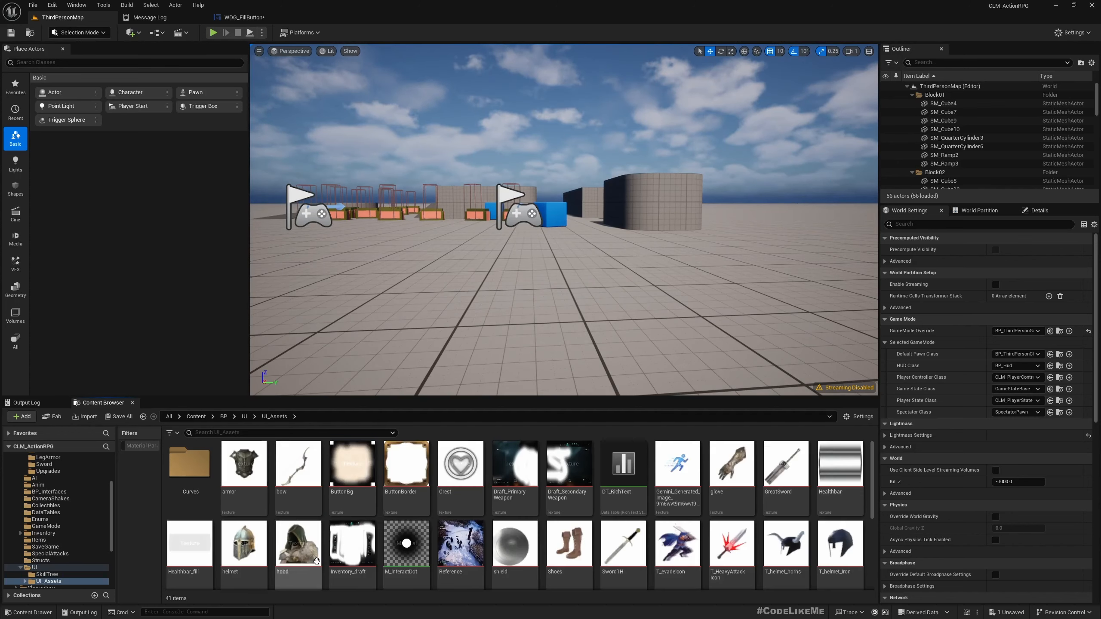
{"action": "scroll", "coordinate": [382, 521], "scroll_direction": "down", "scroll_amount": 2}
{"action": "right_click", "coordinate": [345, 564]}
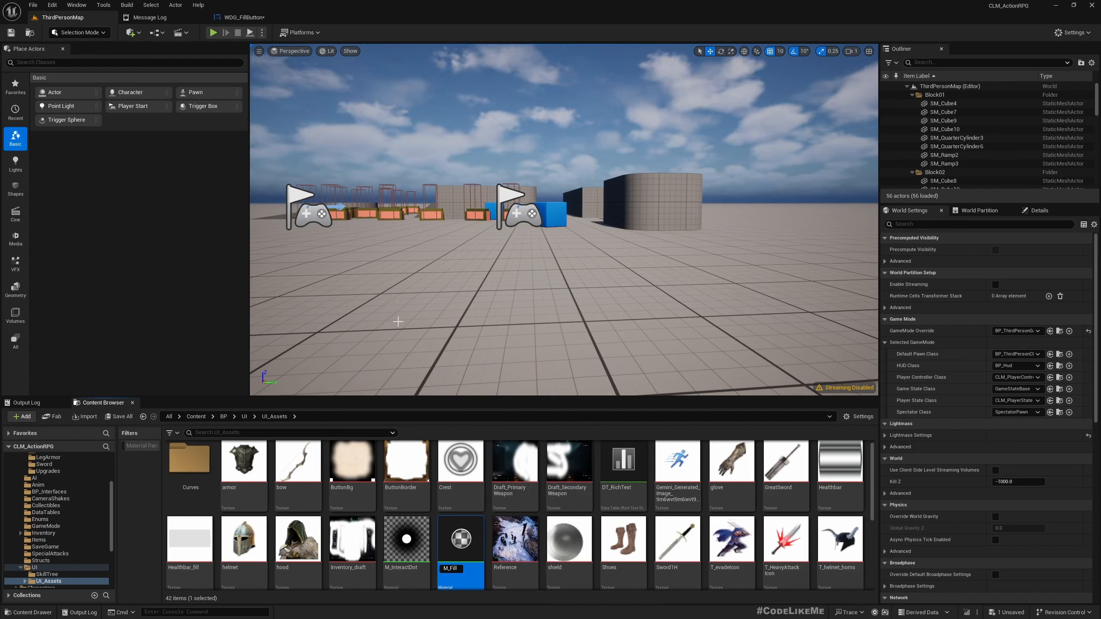
{"action": "key", "text": "Return"}
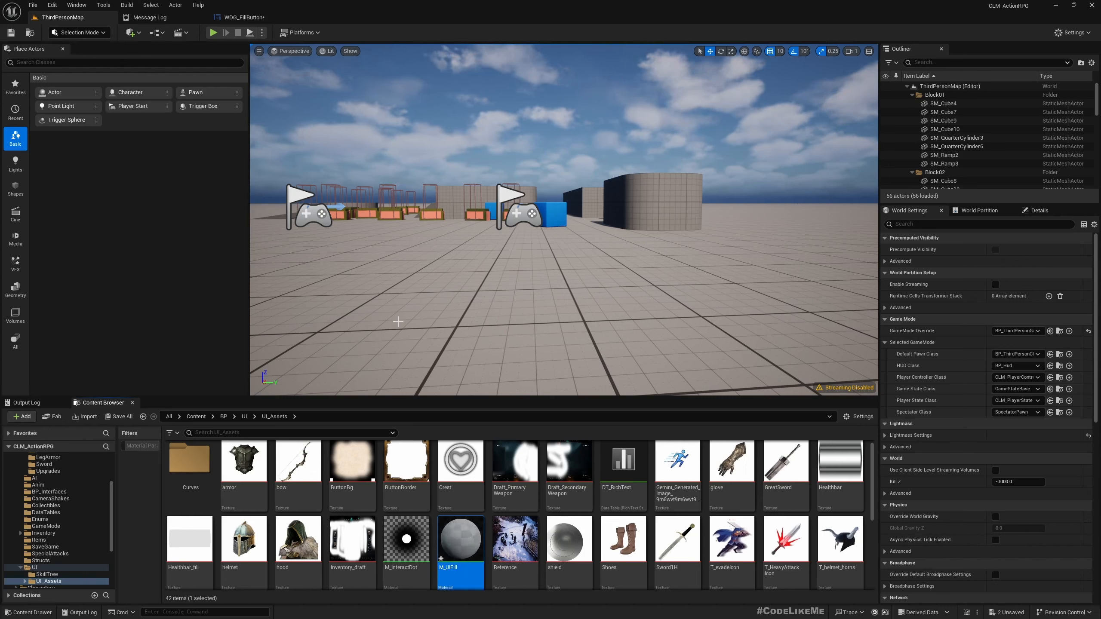
{"action": "key", "text": "Return"}
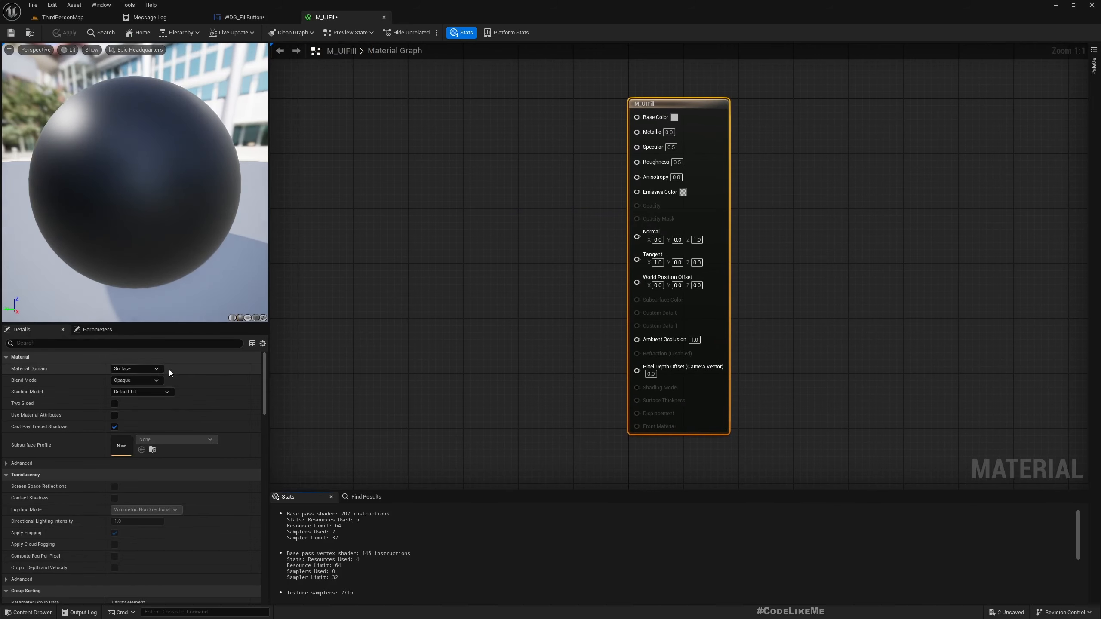
Set the M_UIFill material's domain to User Interface and its blend mode to Translucent.
{"action": "left_click", "coordinate": [136, 369]}
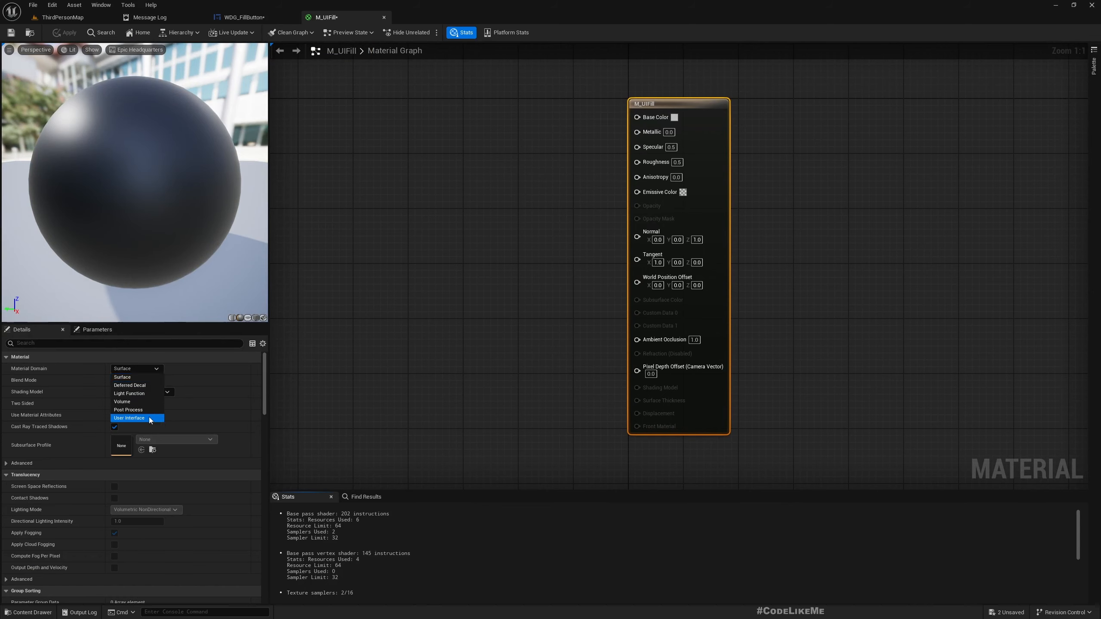
{"action": "left_click", "coordinate": [129, 418]}
{"action": "left_click", "coordinate": [136, 380]}
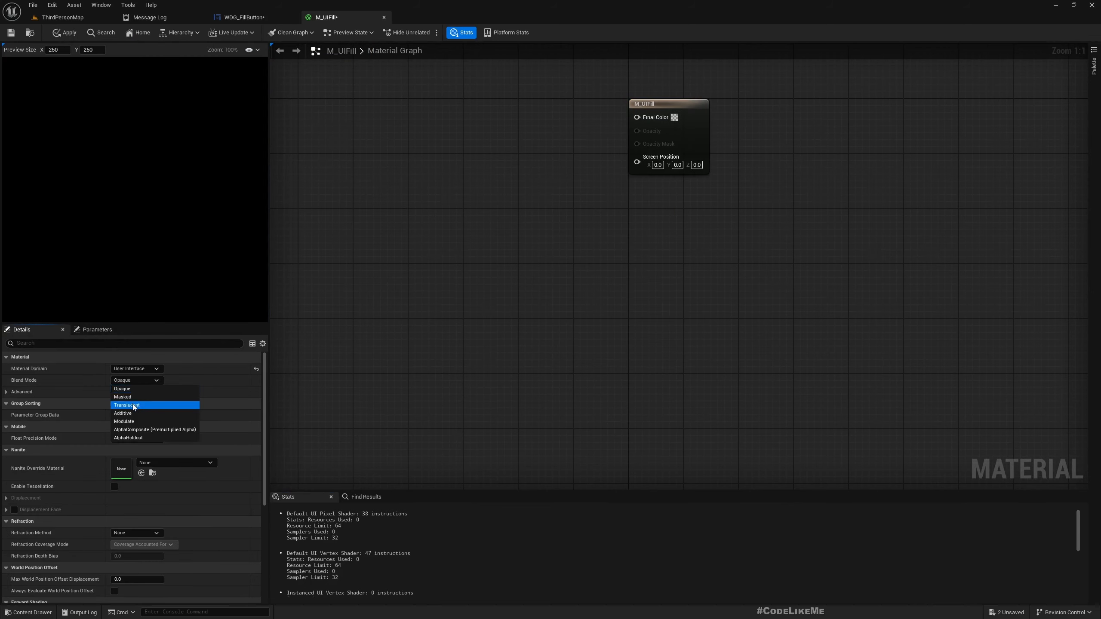
{"action": "left_click", "coordinate": [126, 405]}
Promote the material's Final Color input to a parameter and place the parameter node well left of the output node.
{"action": "right_click_drag", "start_coordinate": [574, 170], "coordinate": [637, 267]}
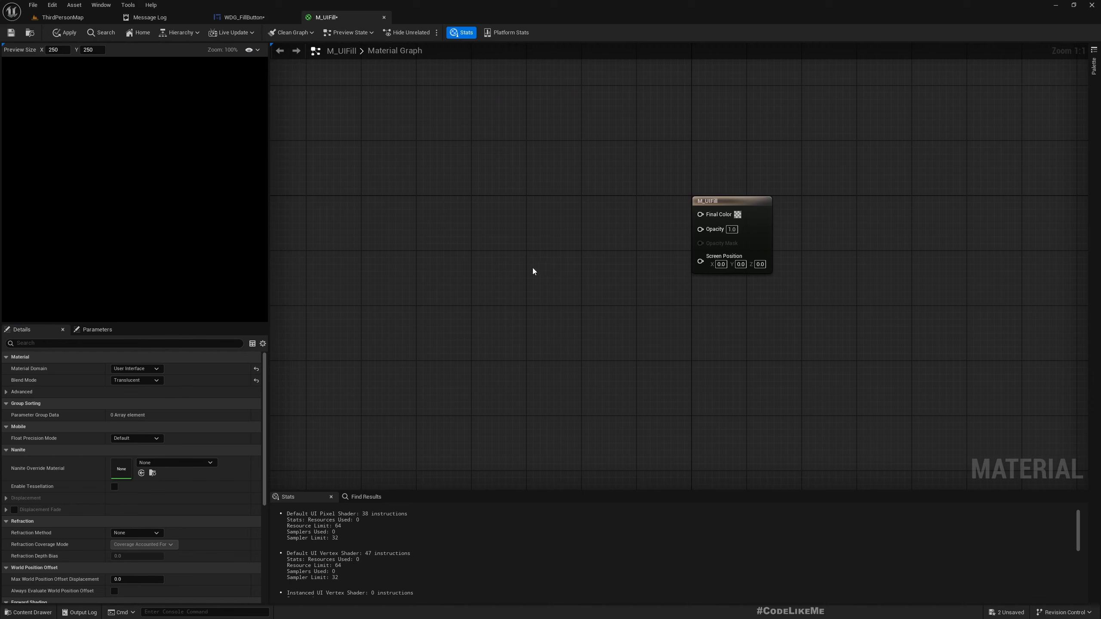
{"action": "right_click", "coordinate": [716, 215]}
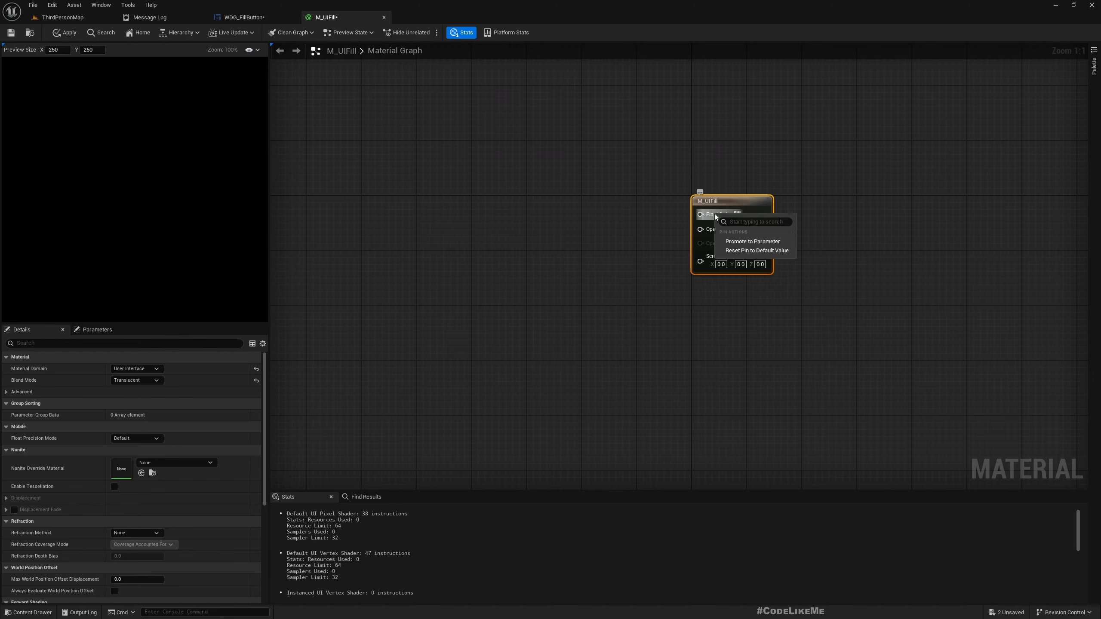
{"action": "left_click", "coordinate": [740, 242]}
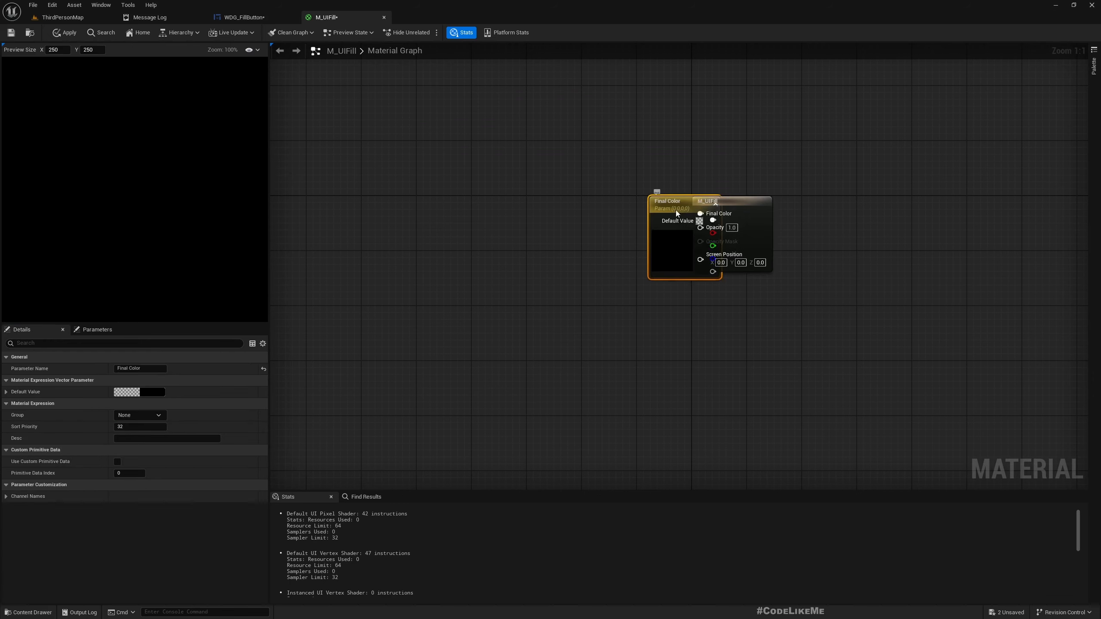
{"action": "left_click_drag", "start_coordinate": [676, 210], "coordinate": [472, 205]}
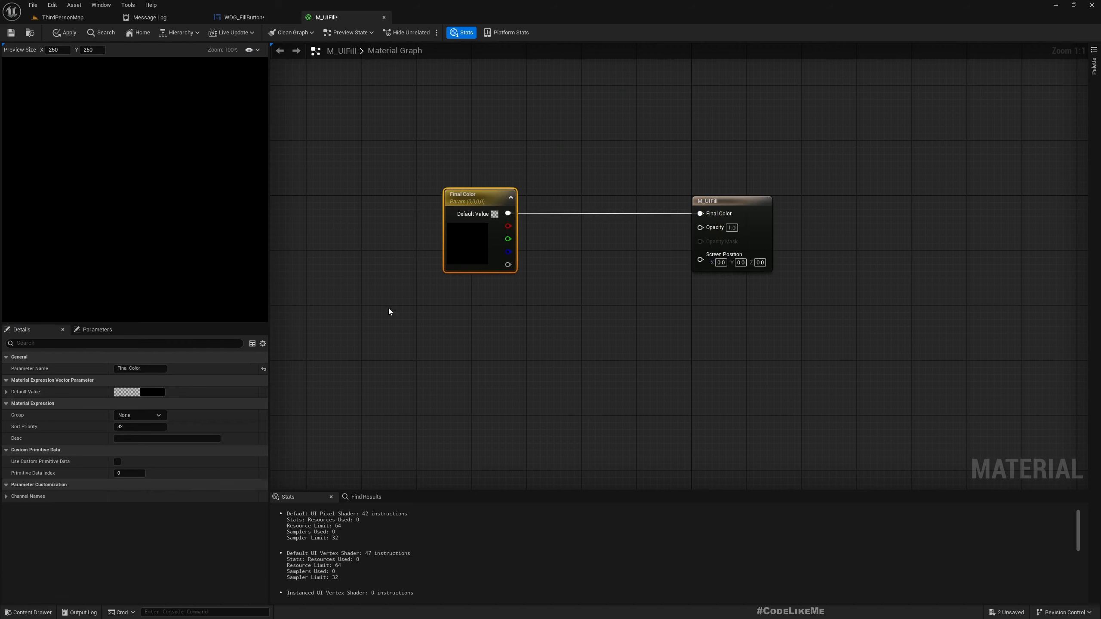
Set the Final Color parameter's default value to white, with R, G and B at 1.0.
{"action": "left_click", "coordinate": [148, 392]}
{"action": "left_click_drag", "start_coordinate": [271, 499], "coordinate": [300, 179]}
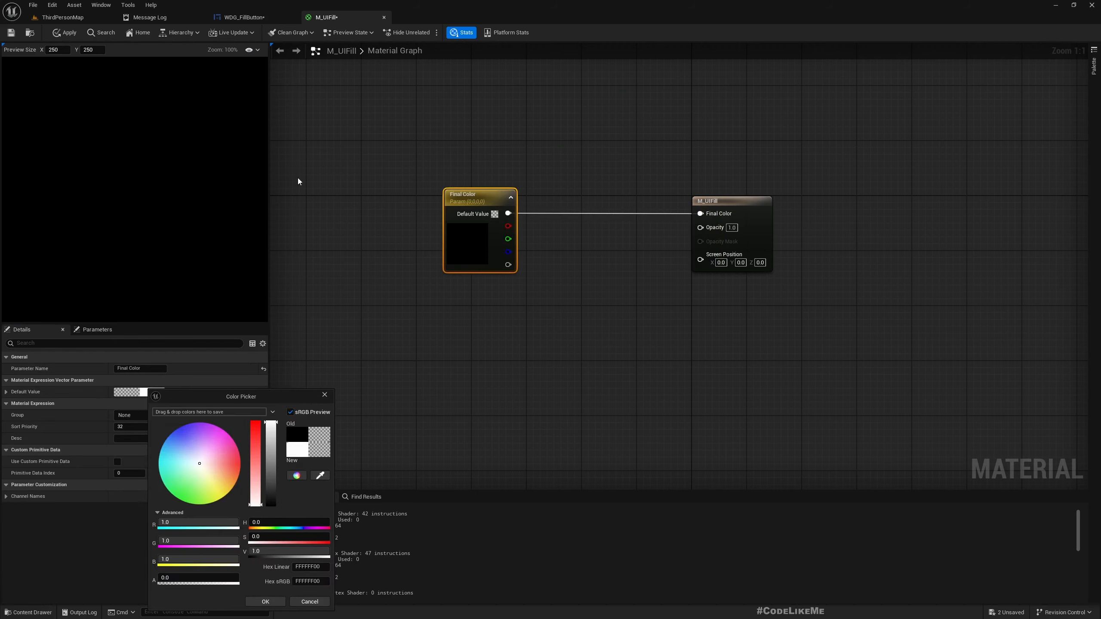
{"action": "left_click", "coordinate": [265, 601]}
{"action": "right_click_drag", "start_coordinate": [473, 328], "coordinate": [498, 319]}
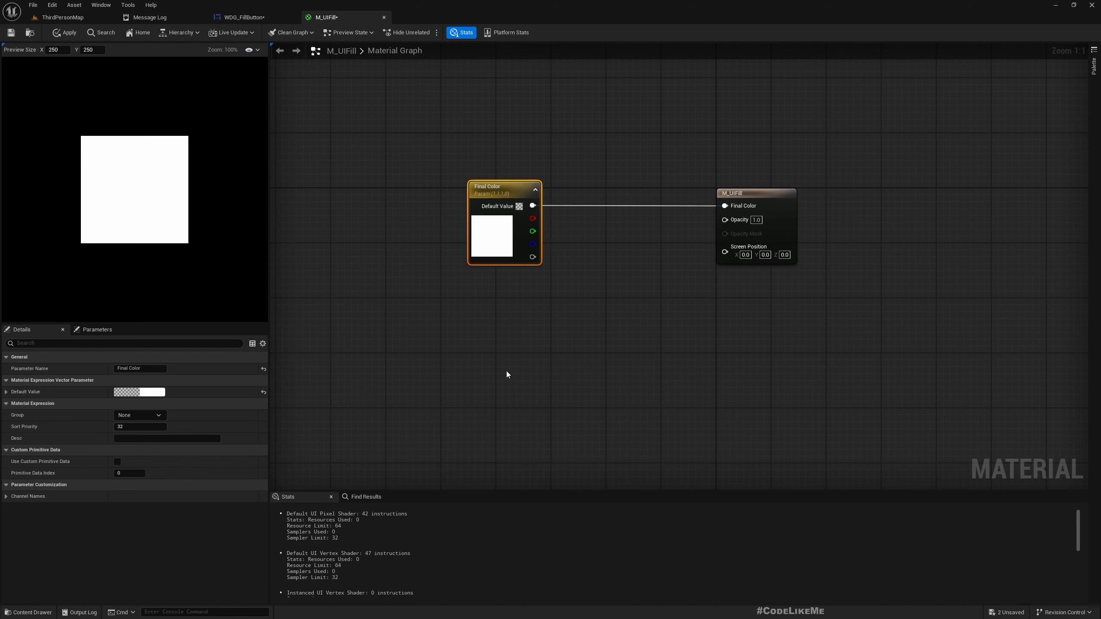
Add a scalar parameter named Percent to the material graph below the Final Color node.
{"action": "right_click_drag", "start_coordinate": [507, 374], "coordinate": [538, 335]}
{"action": "right_click", "coordinate": [481, 303]}
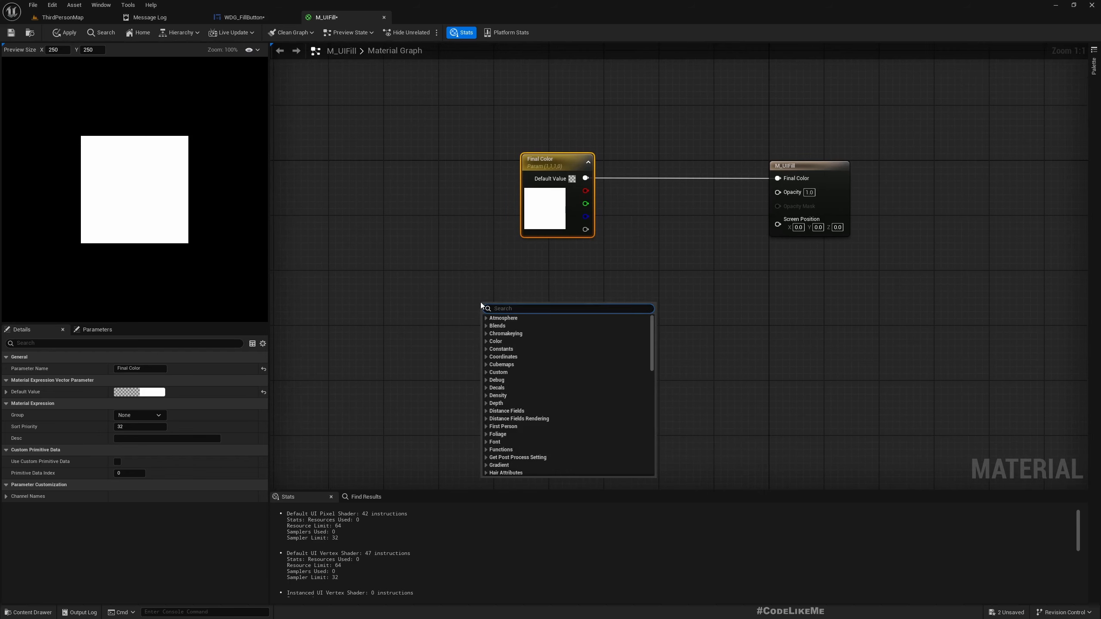
{"action": "type", "text": "scalar"}
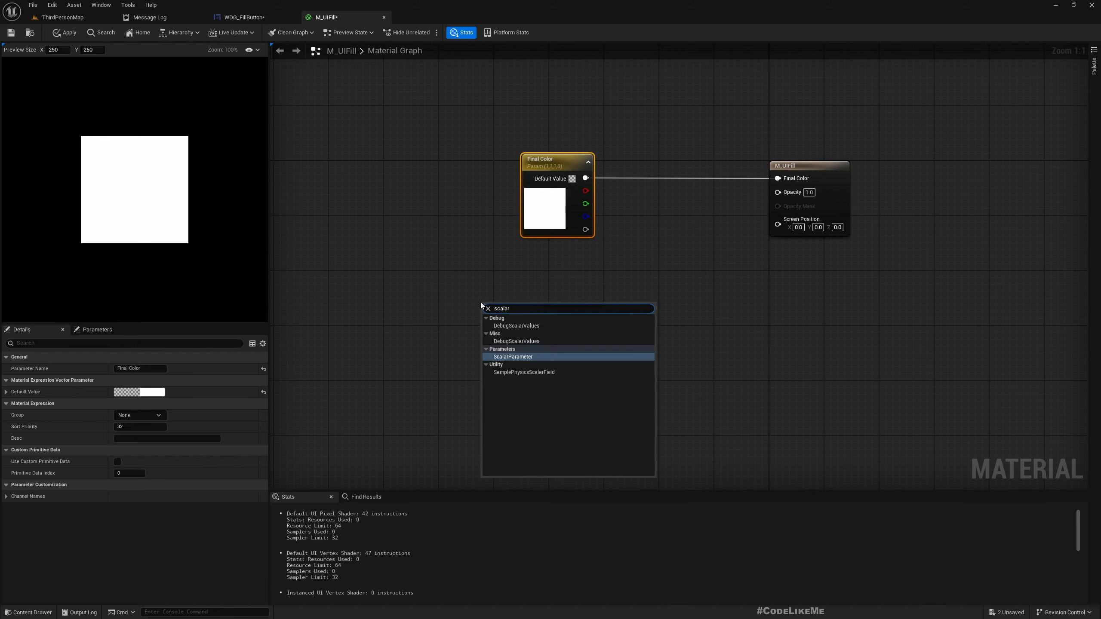
{"action": "key", "text": "Return"}
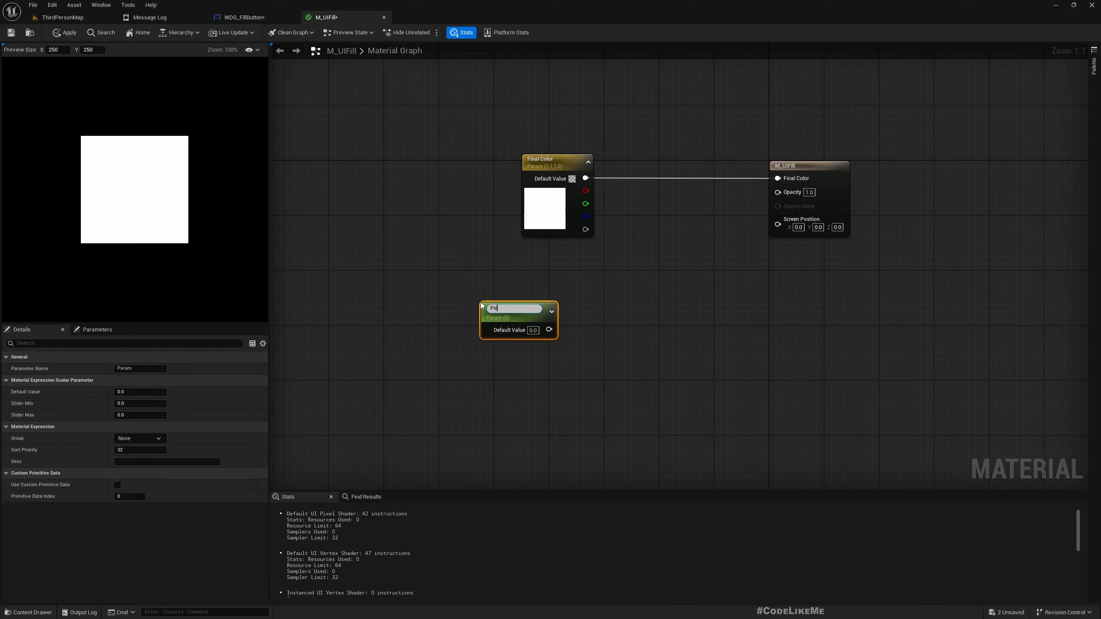
{"action": "type", "text": "Percent"}
{"action": "key", "text": "Return"}
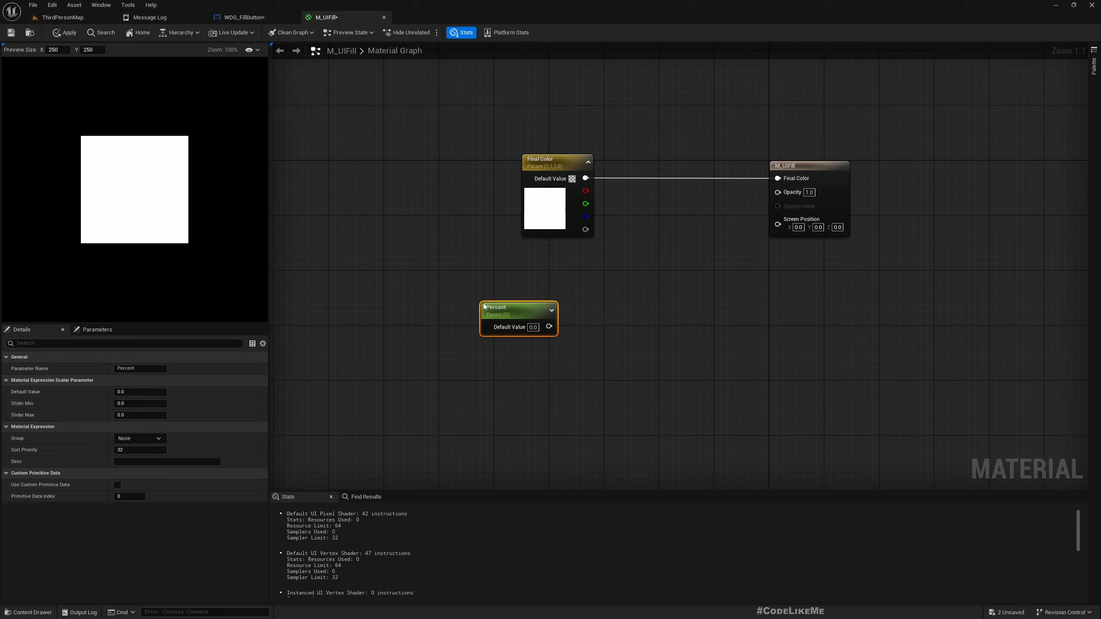
Set the Percent parameter's default value to 0.5 and place its node to the lower left of the Final Color node.
{"action": "right_click_drag", "start_coordinate": [531, 377], "coordinate": [575, 351]}
{"action": "left_click_drag", "start_coordinate": [566, 291], "coordinate": [511, 329]}
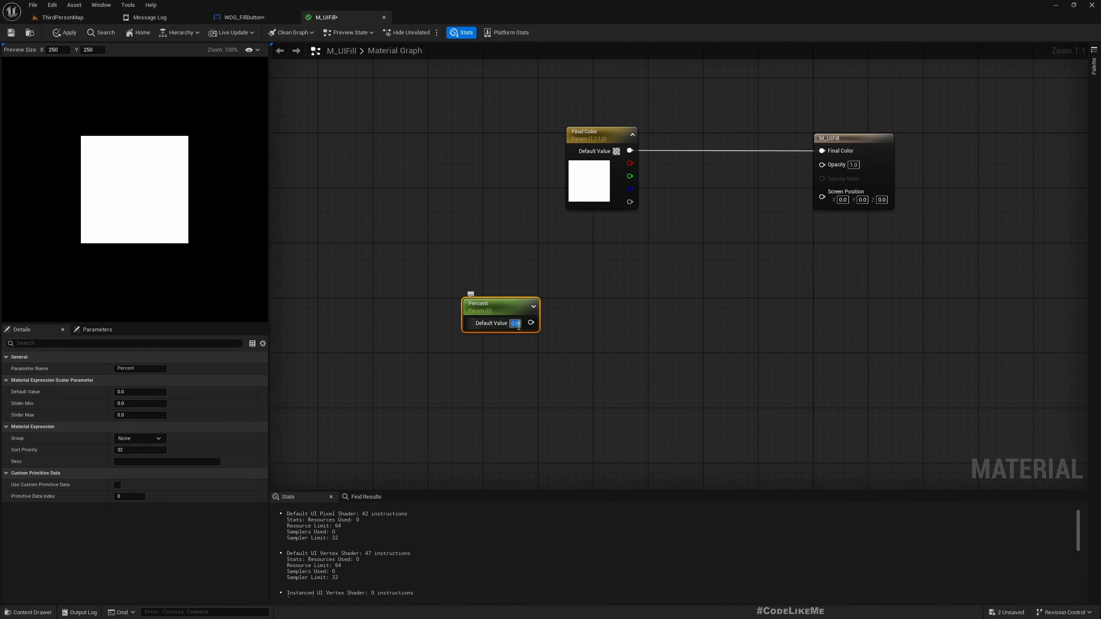
{"action": "type", "text": "0.5"}
{"action": "key", "text": "Return"}
{"action": "right_click_drag", "start_coordinate": [614, 317], "coordinate": [607, 377]}
{"action": "left_click_drag", "start_coordinate": [484, 364], "coordinate": [491, 378]}
Add a TextureCoordinate node just above the Percent parameter.
{"action": "right_click_drag", "start_coordinate": [587, 360], "coordinate": [538, 277]}
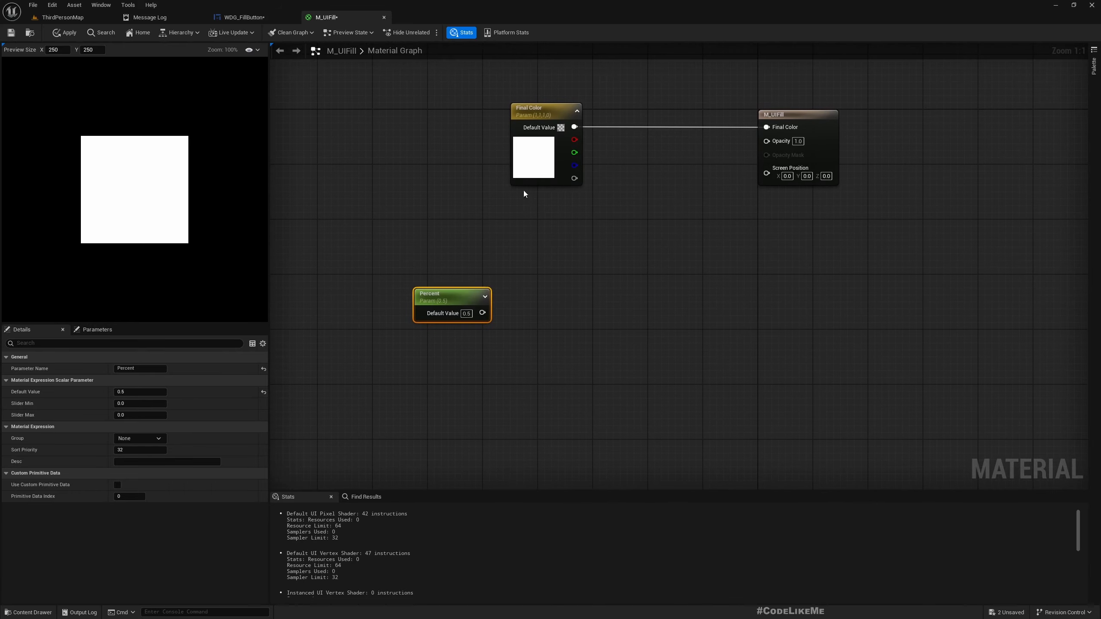
{"action": "right_click", "coordinate": [422, 242]}
{"action": "type", "text": "te"}
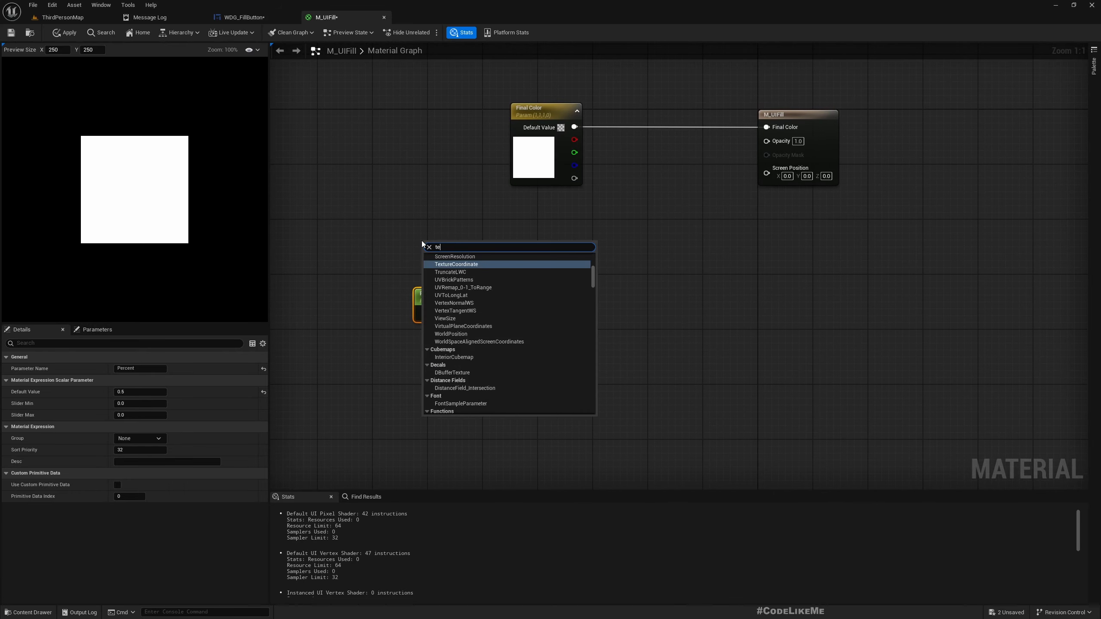
{"action": "type", "text": "xcoord"}
{"action": "key", "text": "Return"}
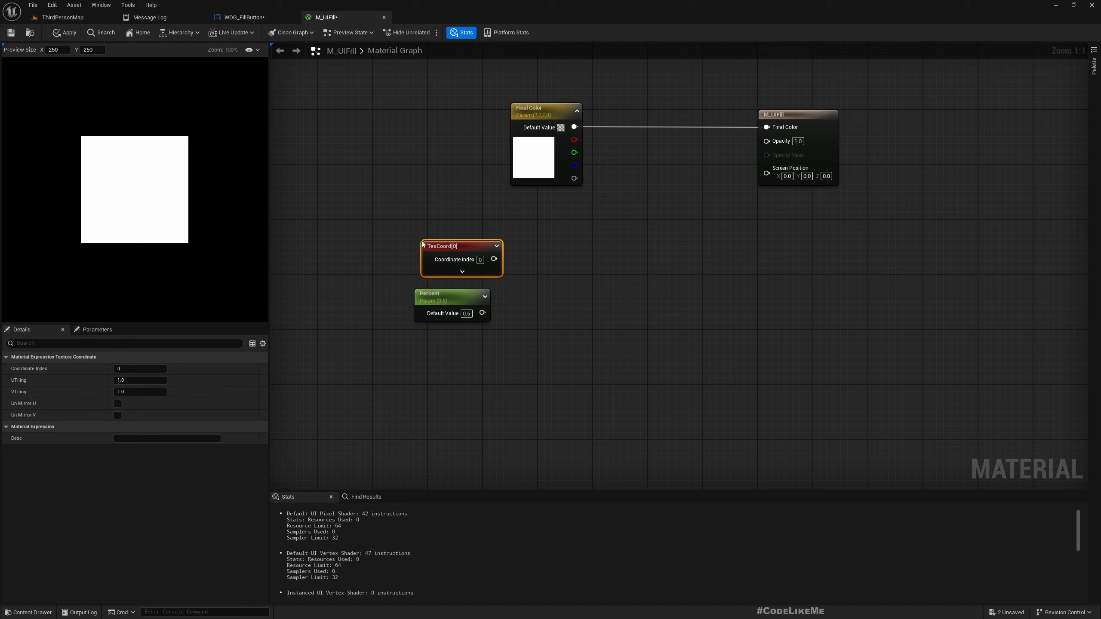
Feed the TexCoord output into a new ComponentMask node that passes only the R channel.
{"action": "left_click_drag", "start_coordinate": [493, 259], "coordinate": [545, 259]}
{"action": "type", "text": "compo"}
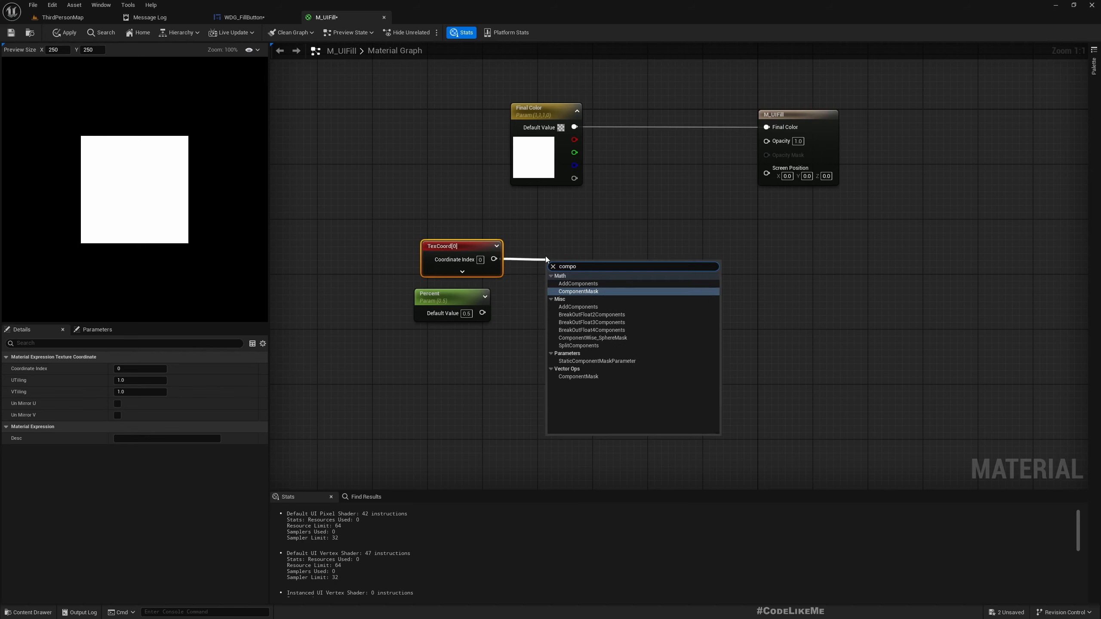
{"action": "key", "text": "Return"}
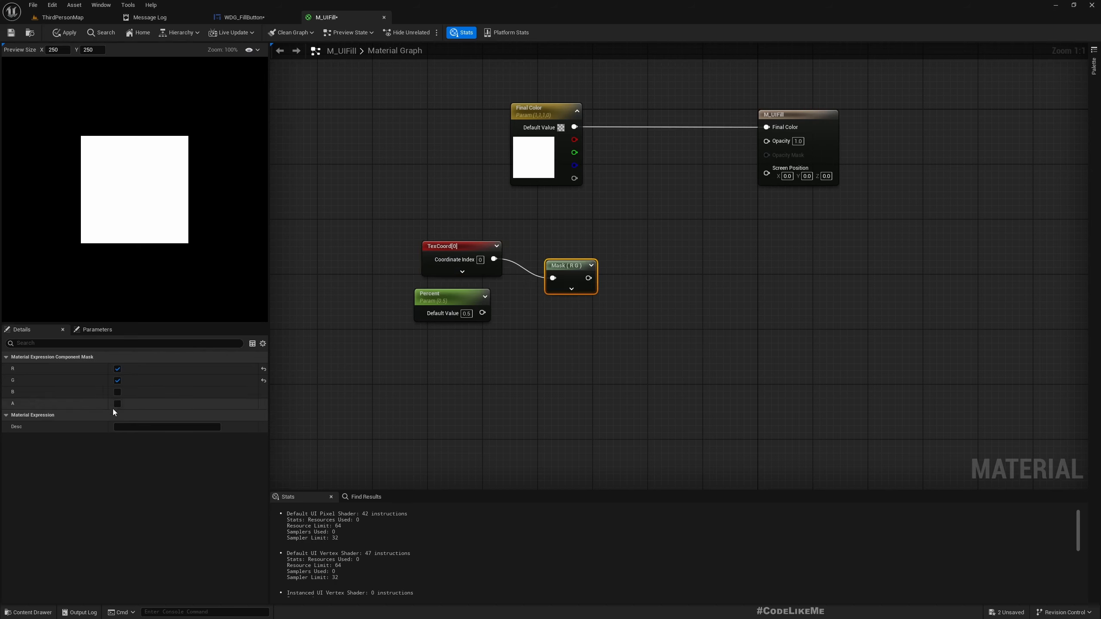
{"action": "left_click", "coordinate": [117, 380]}
Straighten the TexCoord-to-Mask connection and move both nodes further left, with the Percent parameter placed below them.
{"action": "left_click_drag", "start_coordinate": [412, 218], "coordinate": [570, 262]}
{"action": "key", "text": "q"}
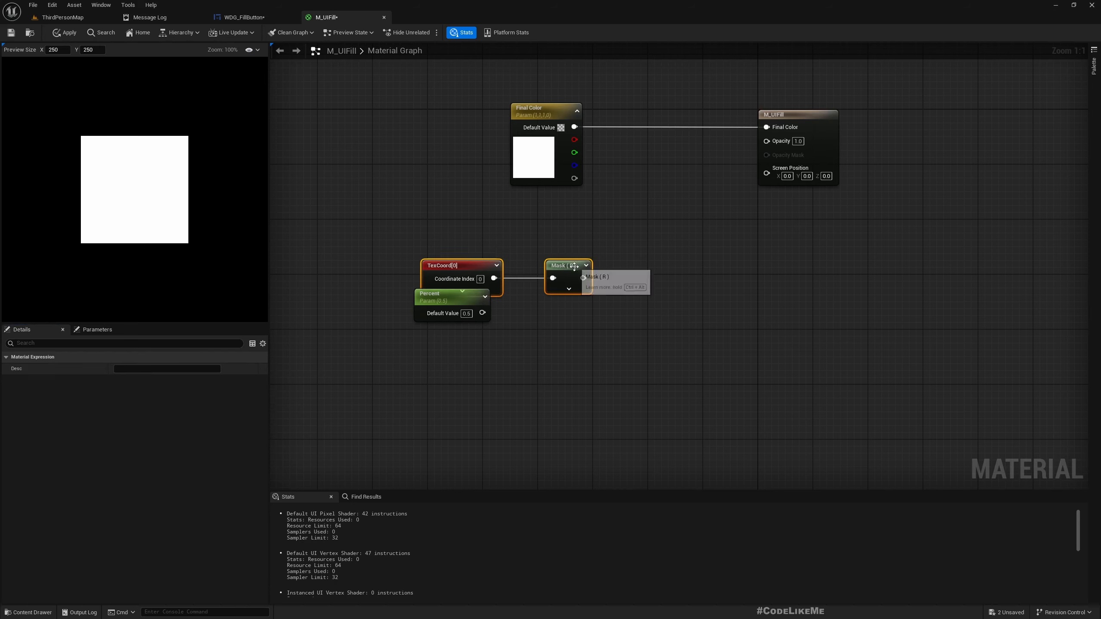
{"action": "left_click", "coordinate": [403, 349]}
{"action": "left_click_drag", "start_coordinate": [456, 314], "coordinate": [540, 403]}
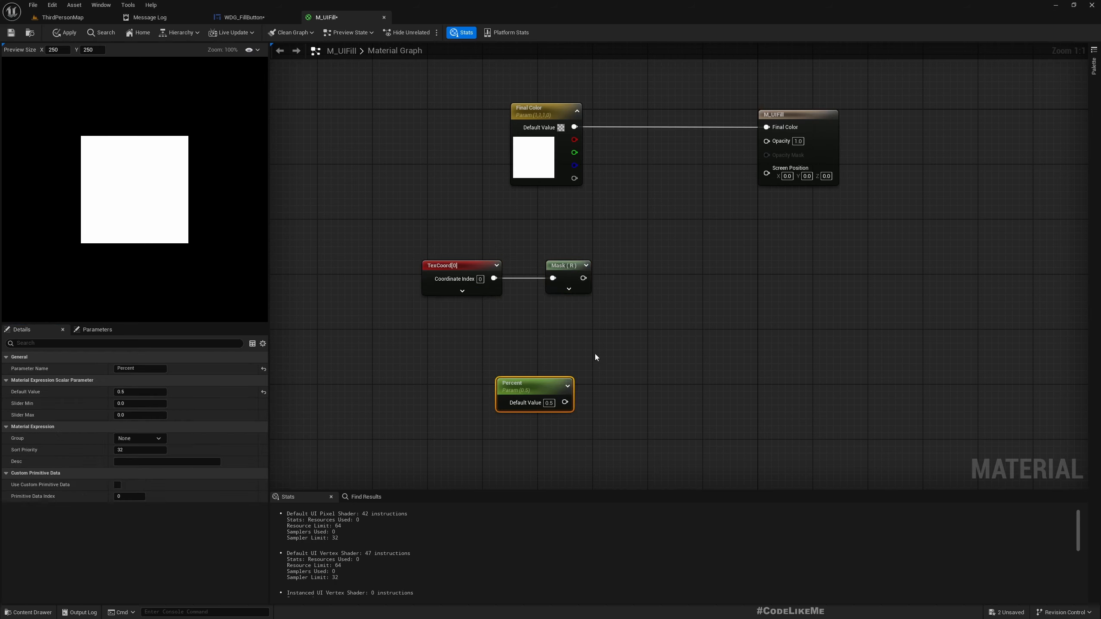
{"action": "left_click_drag", "start_coordinate": [423, 237], "coordinate": [505, 276]}
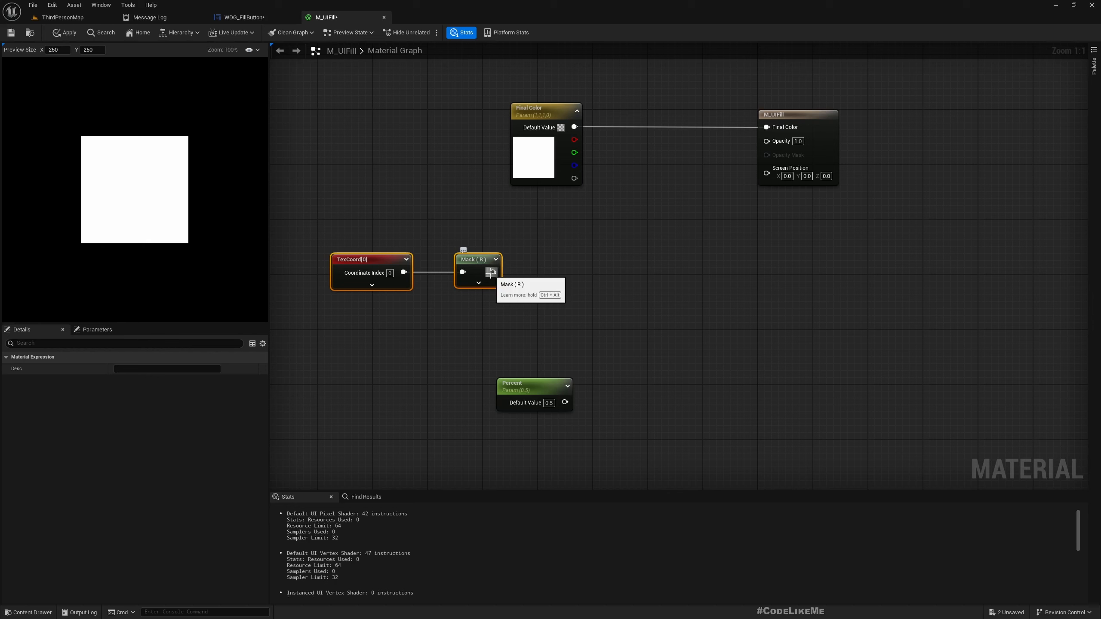
{"action": "left_click_drag", "start_coordinate": [539, 392], "coordinate": [484, 378]}
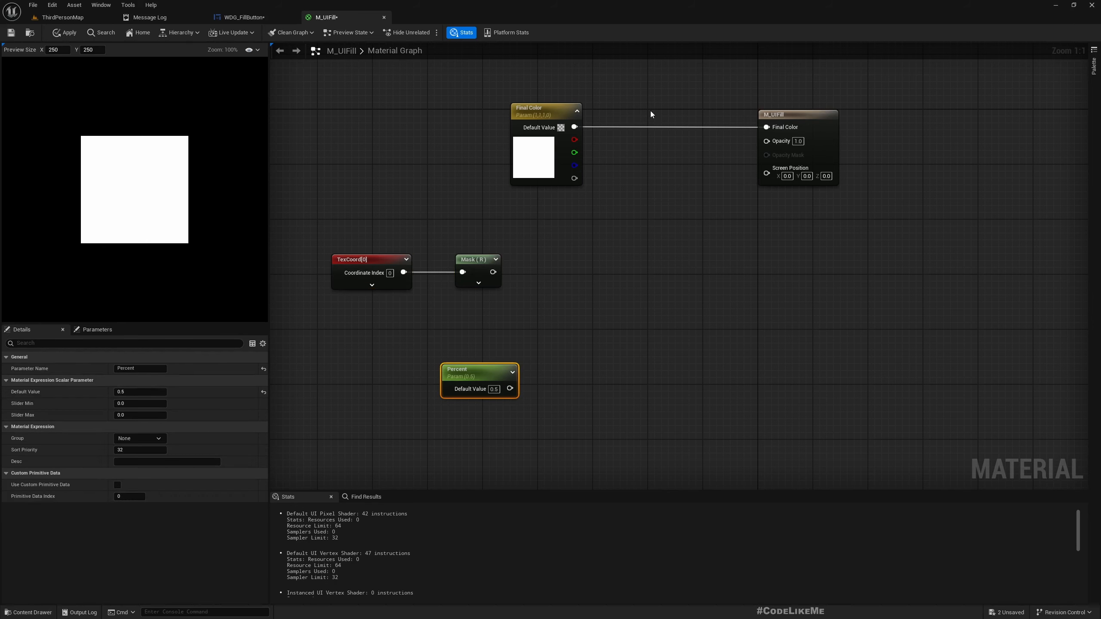
{"action": "left_click_drag", "start_coordinate": [487, 376], "coordinate": [459, 355]}
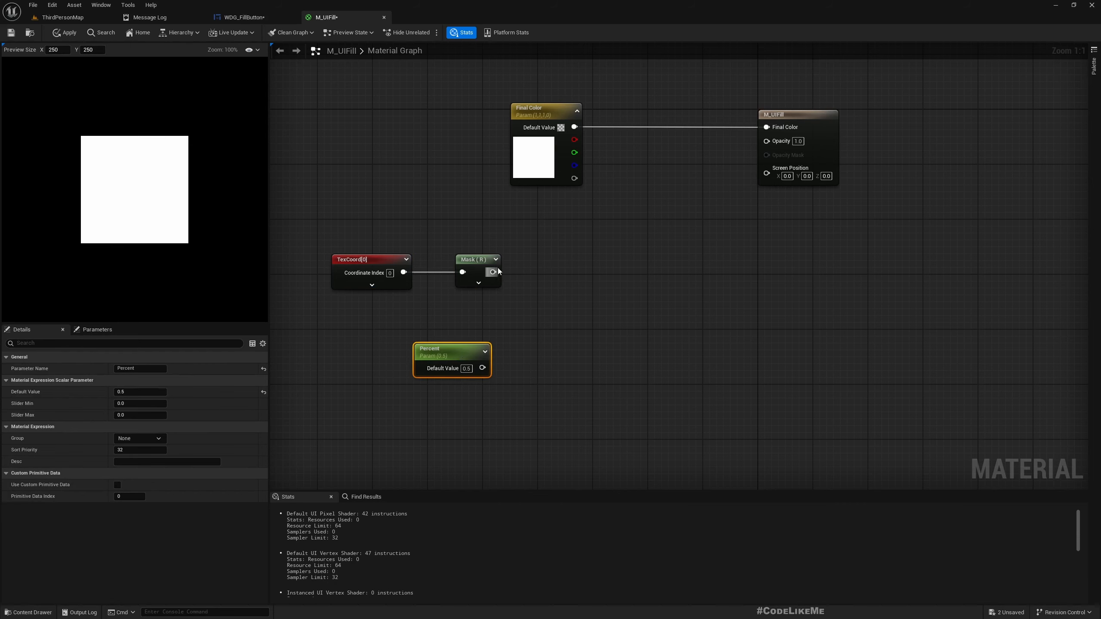
Add an If node that takes the Mask output as A and Percent as B, and place Percent directly below the Mask.
{"action": "left_click_drag", "start_coordinate": [493, 272], "coordinate": [557, 272]}
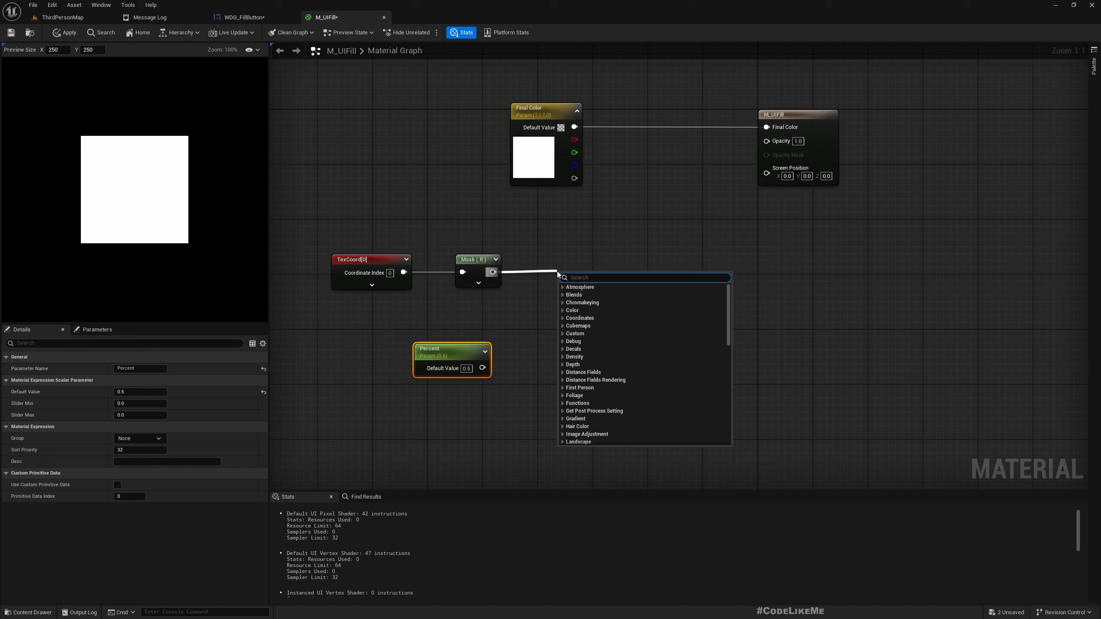
{"action": "type", "text": "if"}
{"action": "key", "text": "Return"}
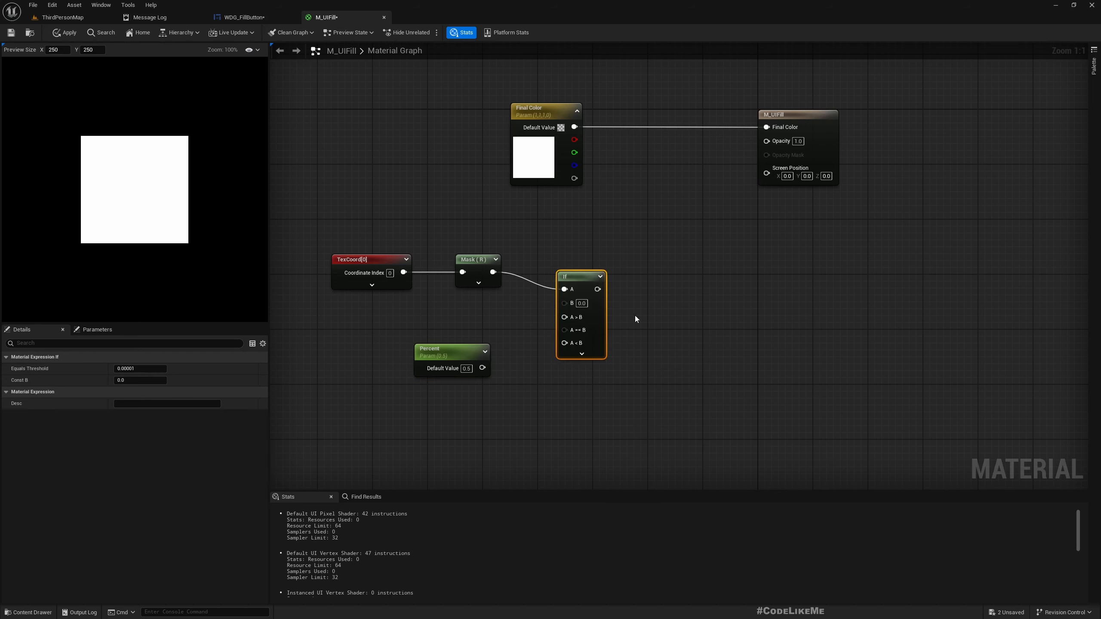
{"action": "left_click_drag", "start_coordinate": [579, 280], "coordinate": [620, 263]}
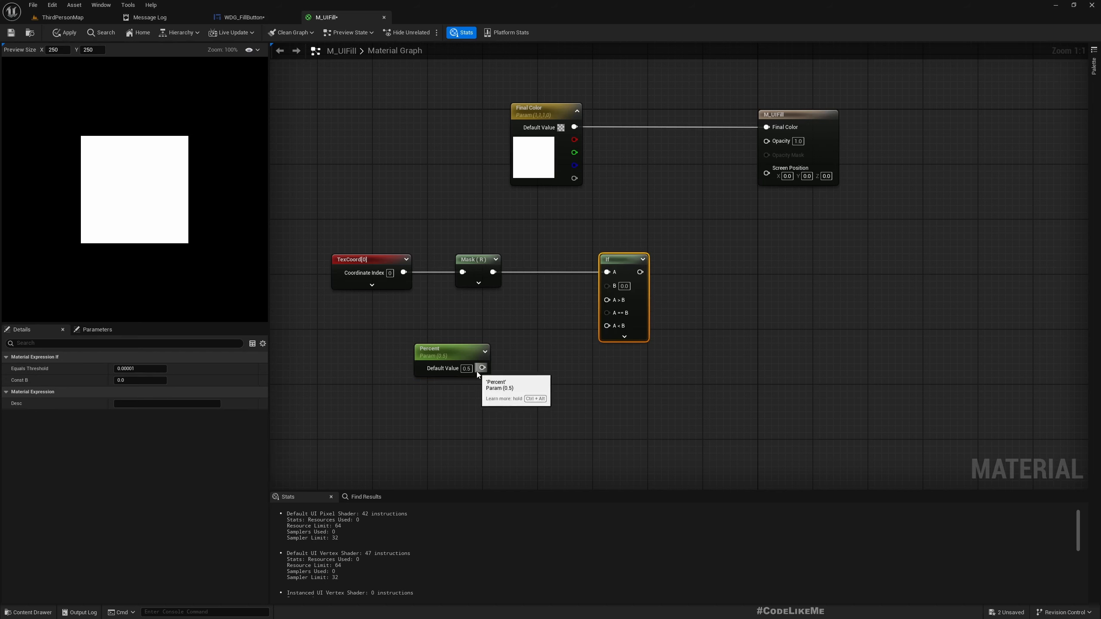
{"action": "left_click_drag", "start_coordinate": [482, 367], "coordinate": [607, 285]}
{"action": "left_click_drag", "start_coordinate": [443, 354], "coordinate": [449, 307]}
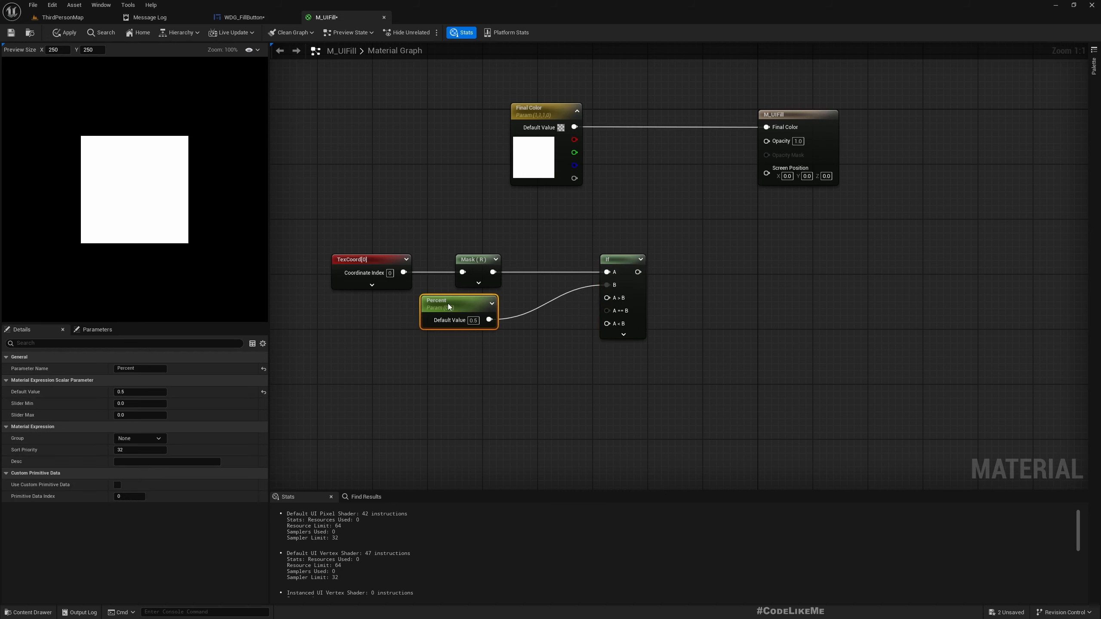
Add a Constant of 0.5 below Percent and connect it to the If node's A > B and A == B inputs.
{"action": "left_click_drag", "start_coordinate": [607, 298], "coordinate": [507, 378]}
{"action": "type", "text": "c"}
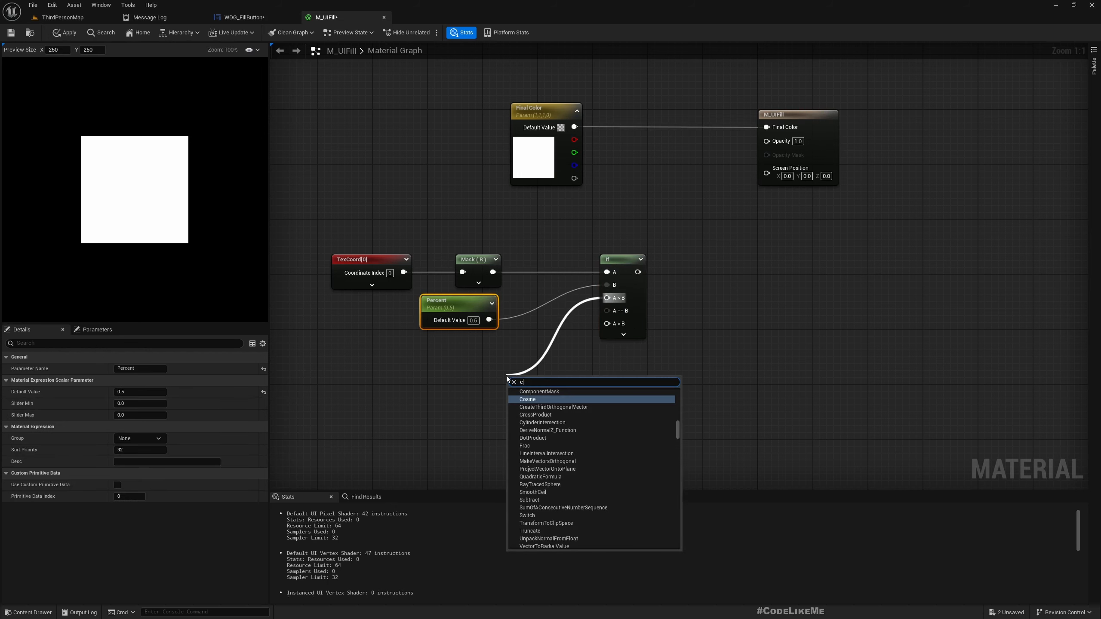
{"action": "type", "text": "ons"}
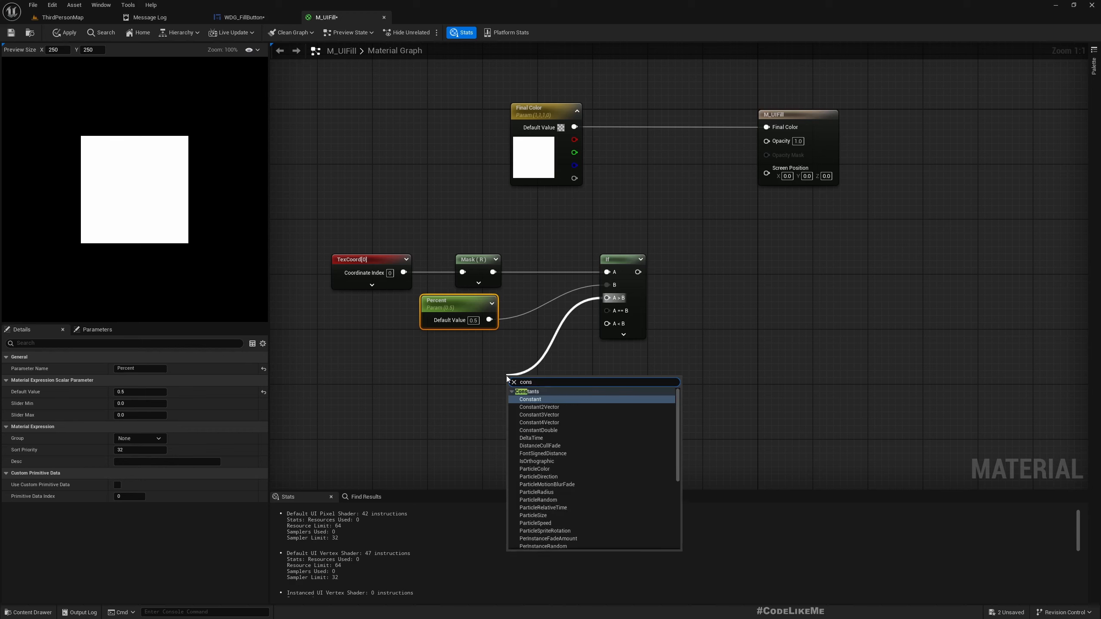
{"action": "key", "text": "Return"}
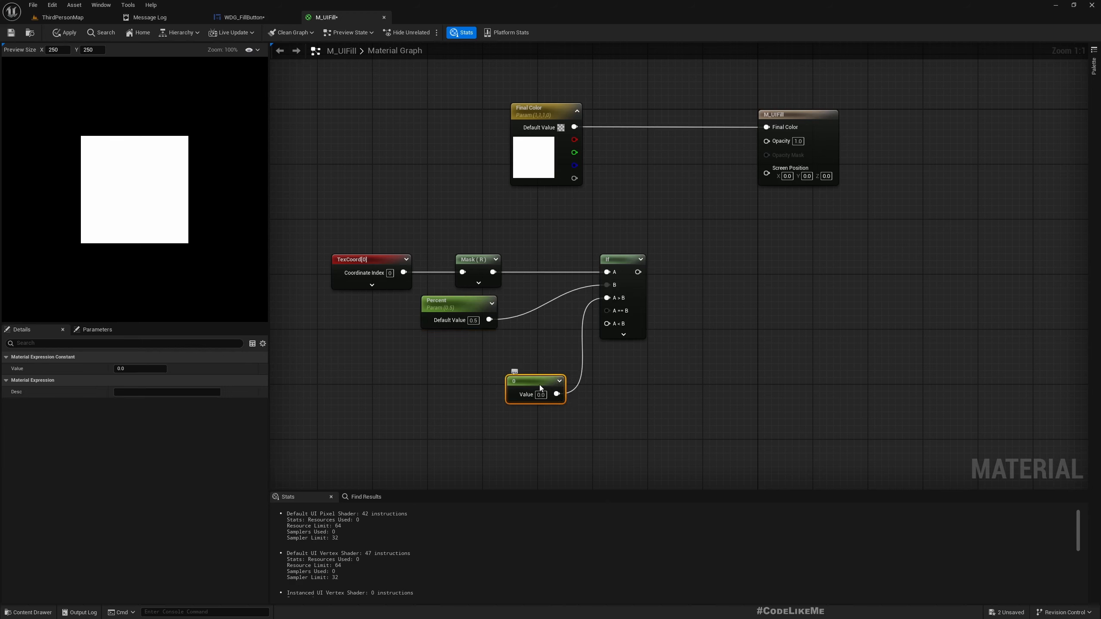
{"action": "left_click_drag", "start_coordinate": [542, 382], "coordinate": [463, 351]}
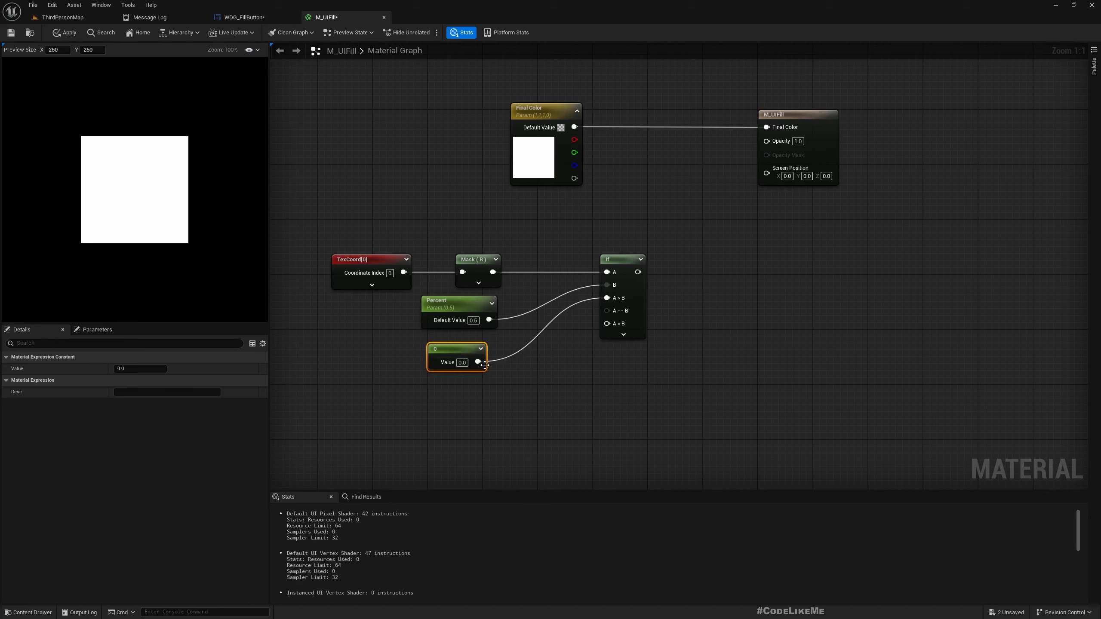
{"action": "left_click", "coordinate": [461, 363]}
{"action": "type", "text": "0.5"}
{"action": "key", "text": "Return"}
{"action": "left_click_drag", "start_coordinate": [607, 310], "coordinate": [480, 364]}
{"action": "left_click", "coordinate": [576, 407]}
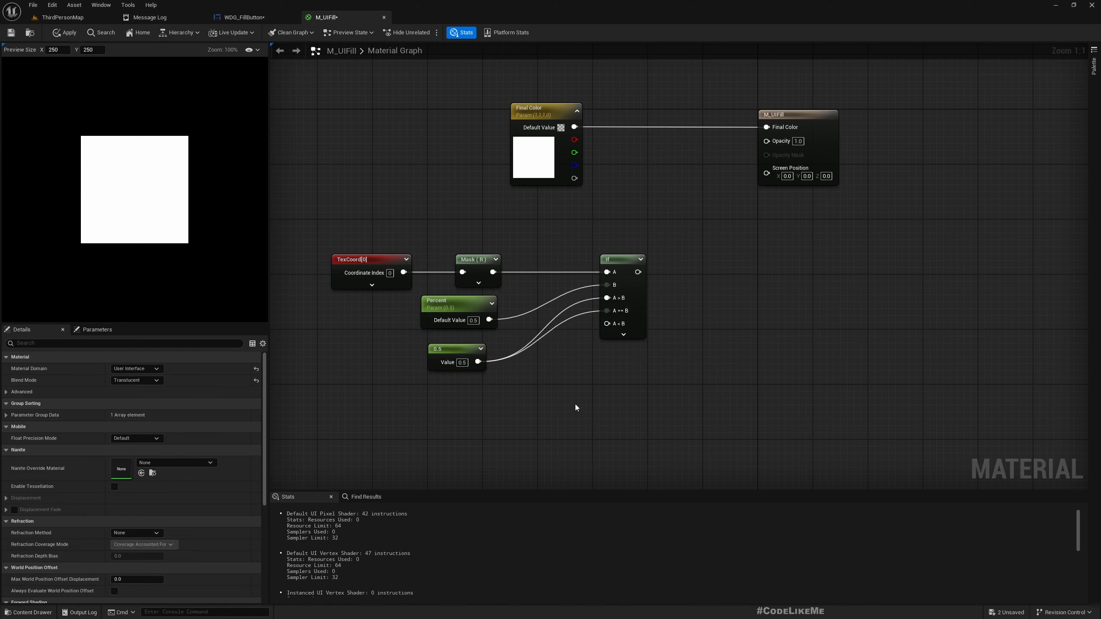
Feed the If node's A == B input from a new Constant with a value of 1.
{"action": "left_click_drag", "start_coordinate": [606, 311], "coordinate": [510, 396]}
{"action": "type", "text": "constant"}
{"action": "key", "text": "Return"}
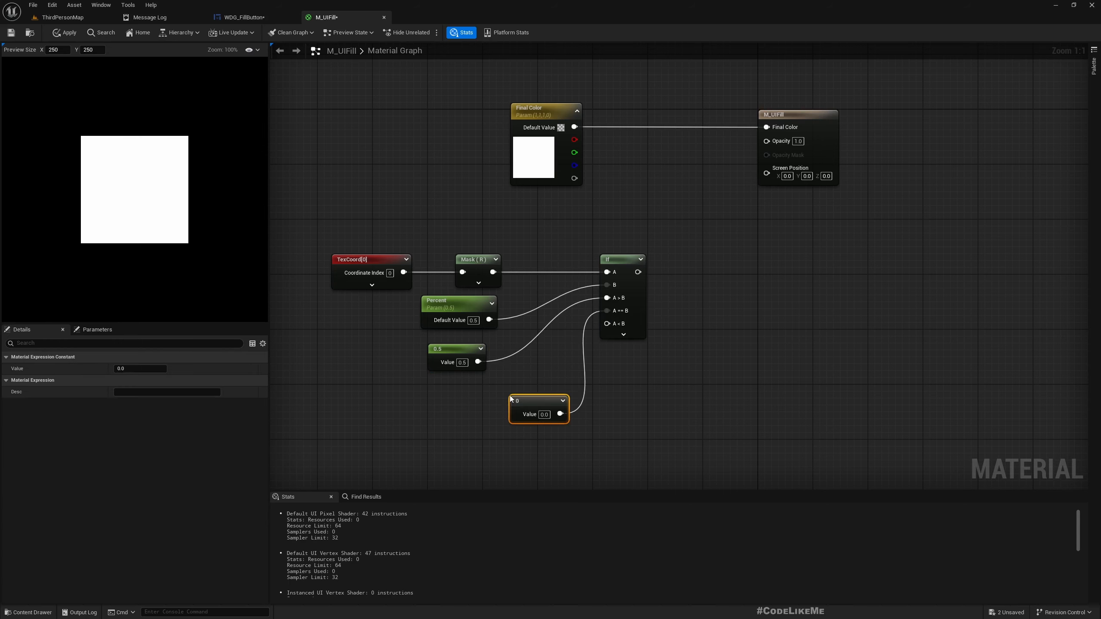
{"action": "left_click", "coordinate": [544, 414]}
{"action": "type", "text": "1"}
{"action": "key", "text": "Return"}
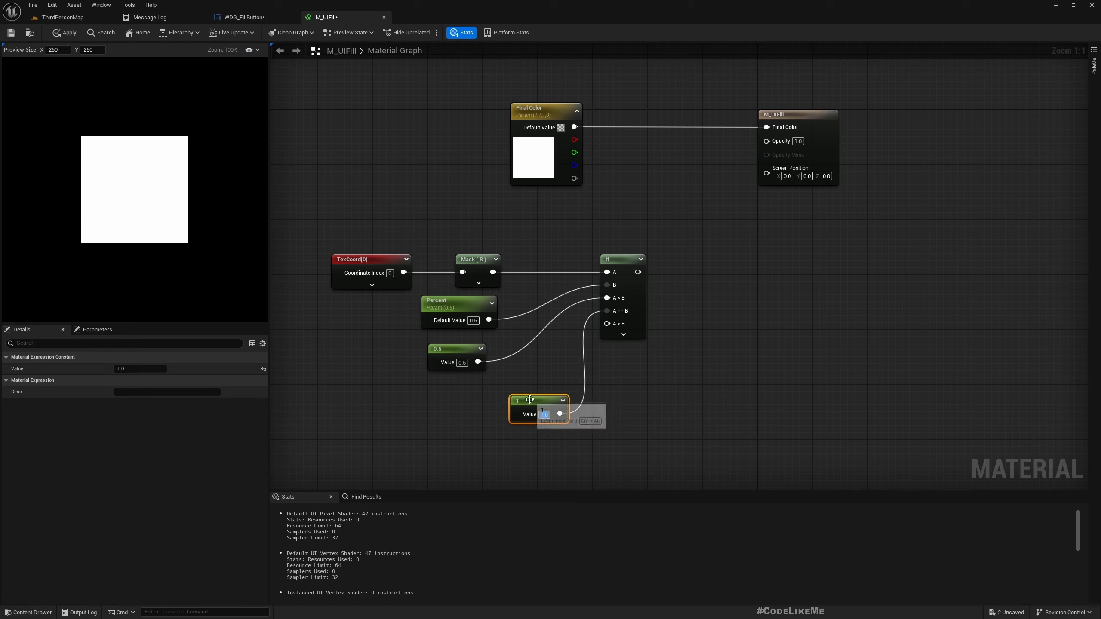
Connect the 1.0 constant to the If node's A < B input and the If output to the material's Opacity.
{"action": "left_click_drag", "start_coordinate": [546, 400], "coordinate": [607, 324]}
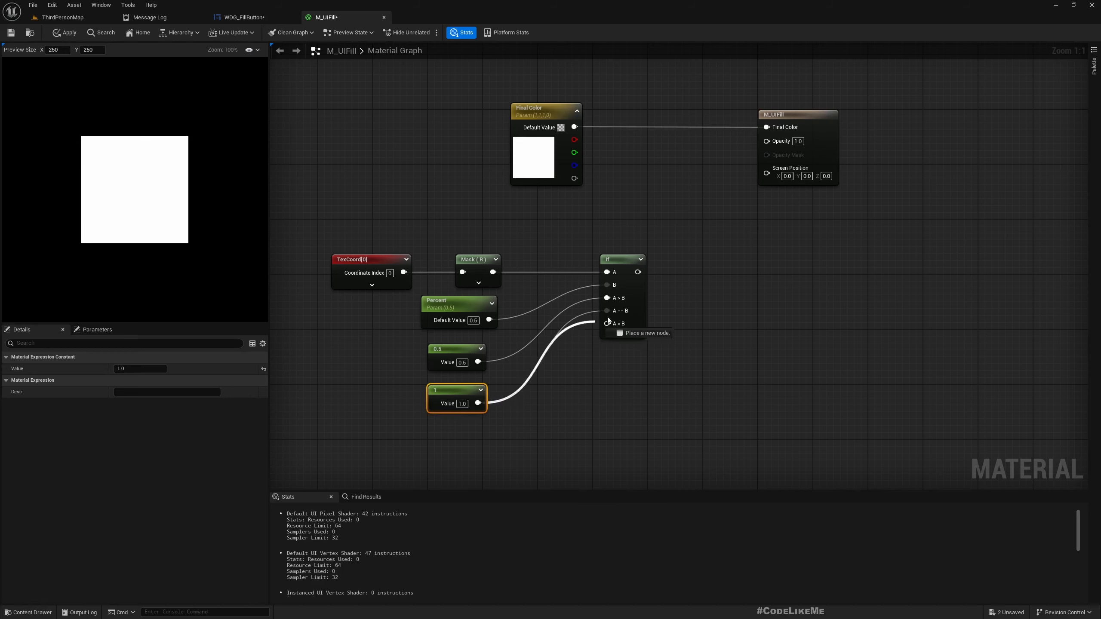
{"action": "right_click_drag", "start_coordinate": [655, 270], "coordinate": [590, 318]}
{"action": "left_click_drag", "start_coordinate": [573, 320], "coordinate": [702, 189]}
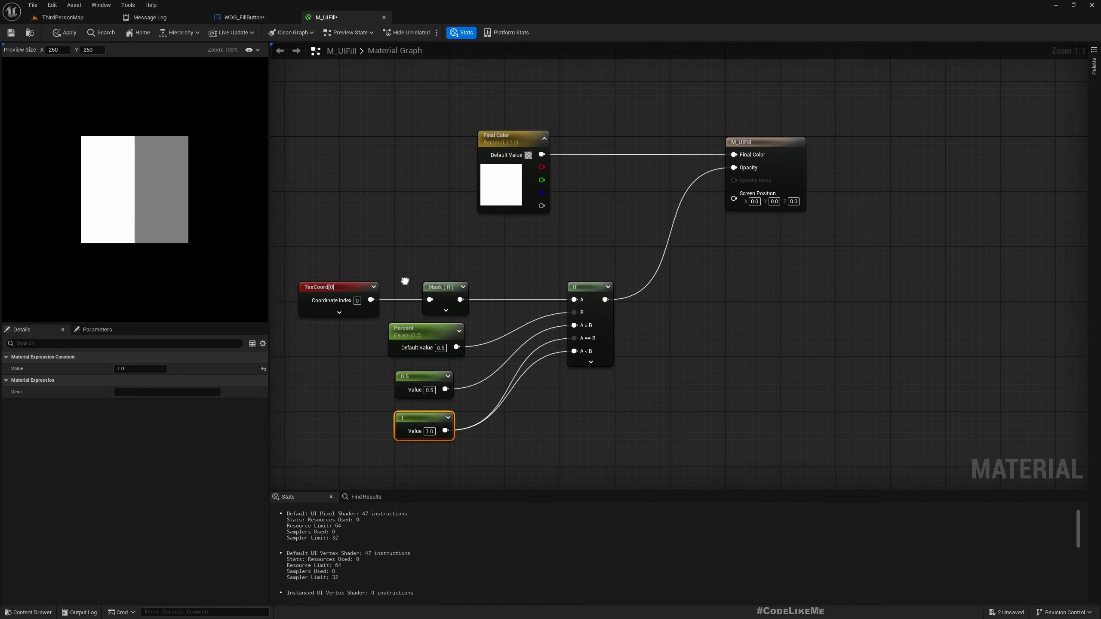